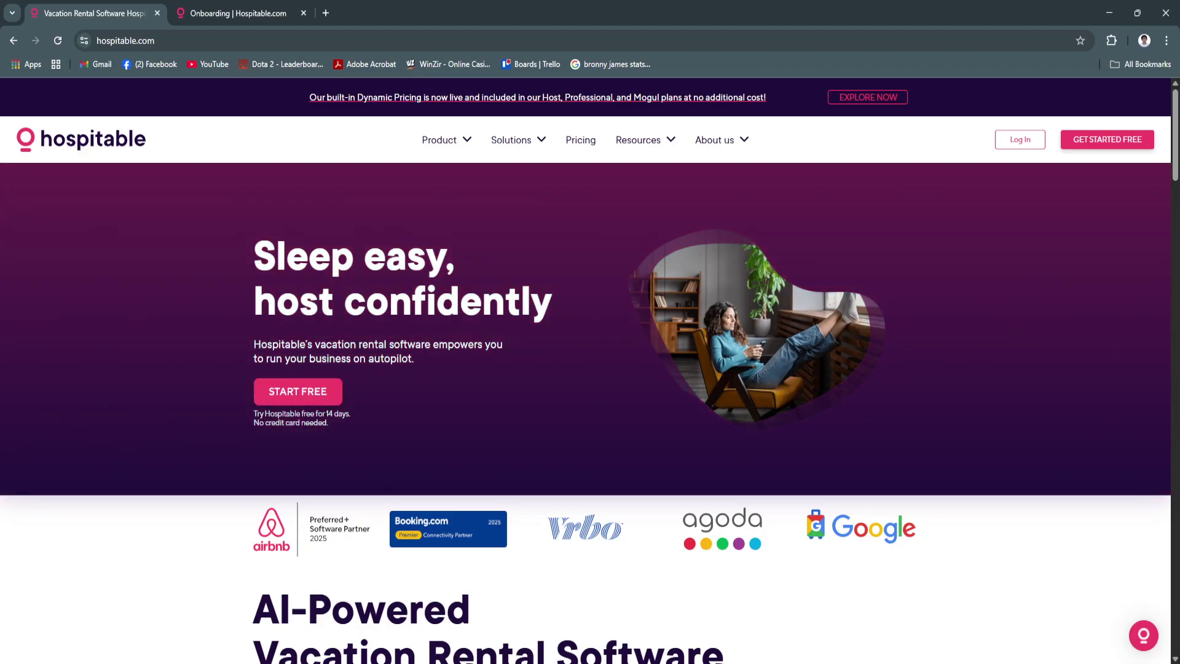
Switch to the Onboarding tab and scroll through the 9-step getting-started checklist
key(ctrl+Tab)
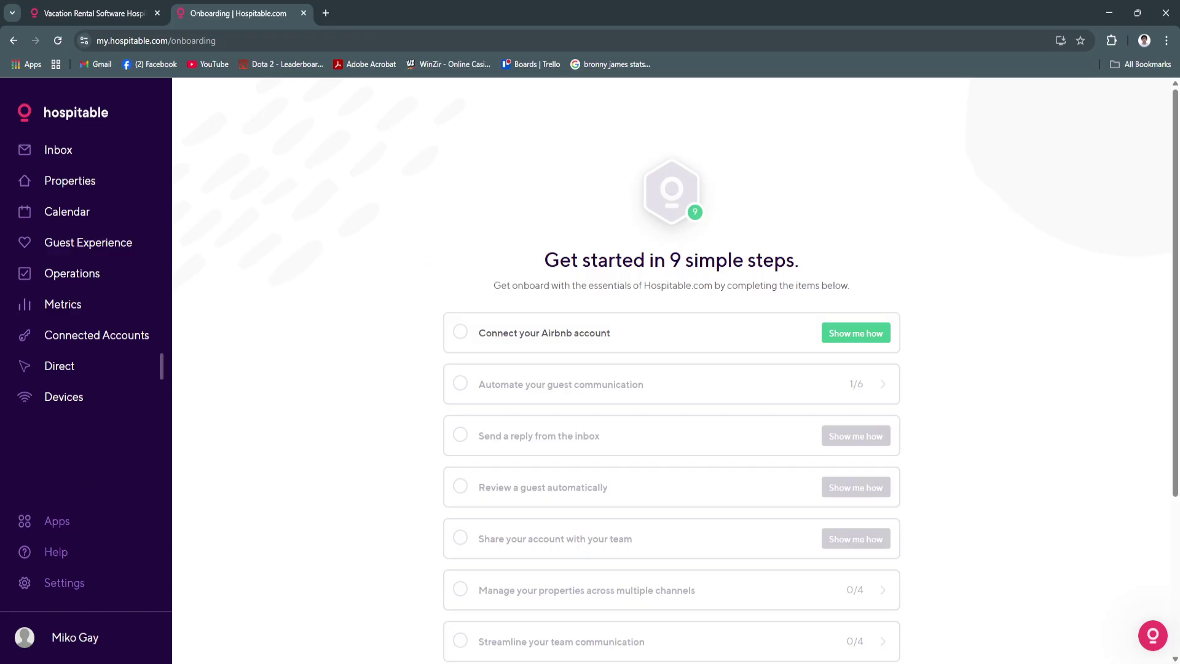
scroll(671, 369, down, 1)
scroll(672, 369, up, 1)
scroll(672, 369, down, 1)
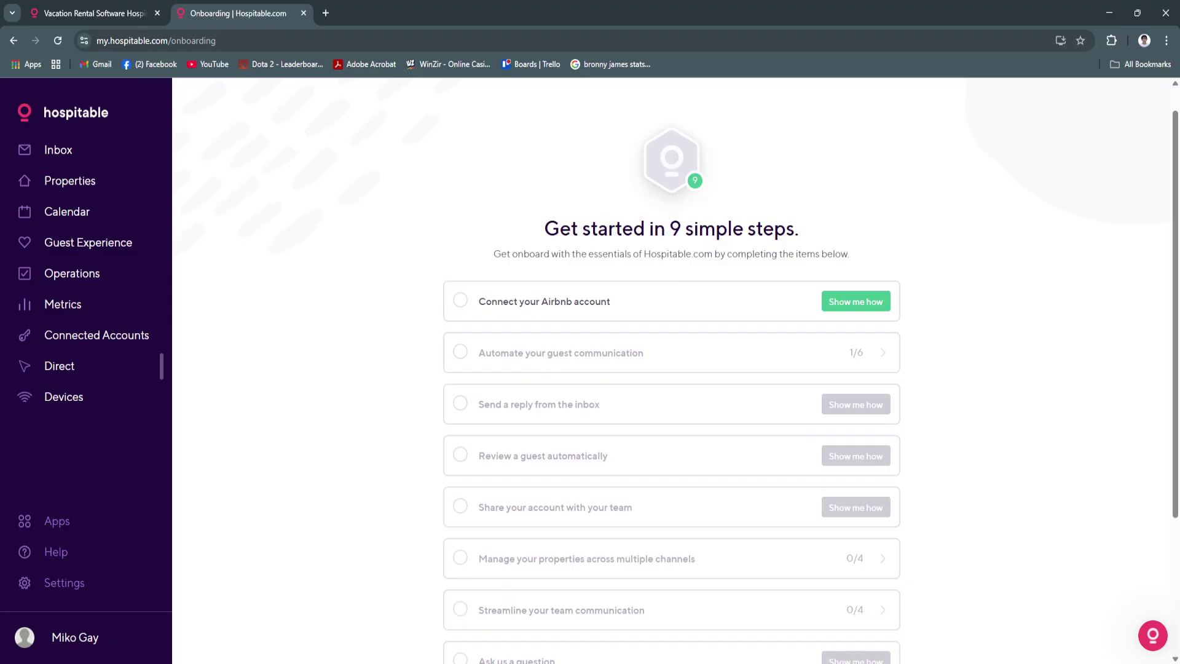
scroll(672, 368, down, 2)
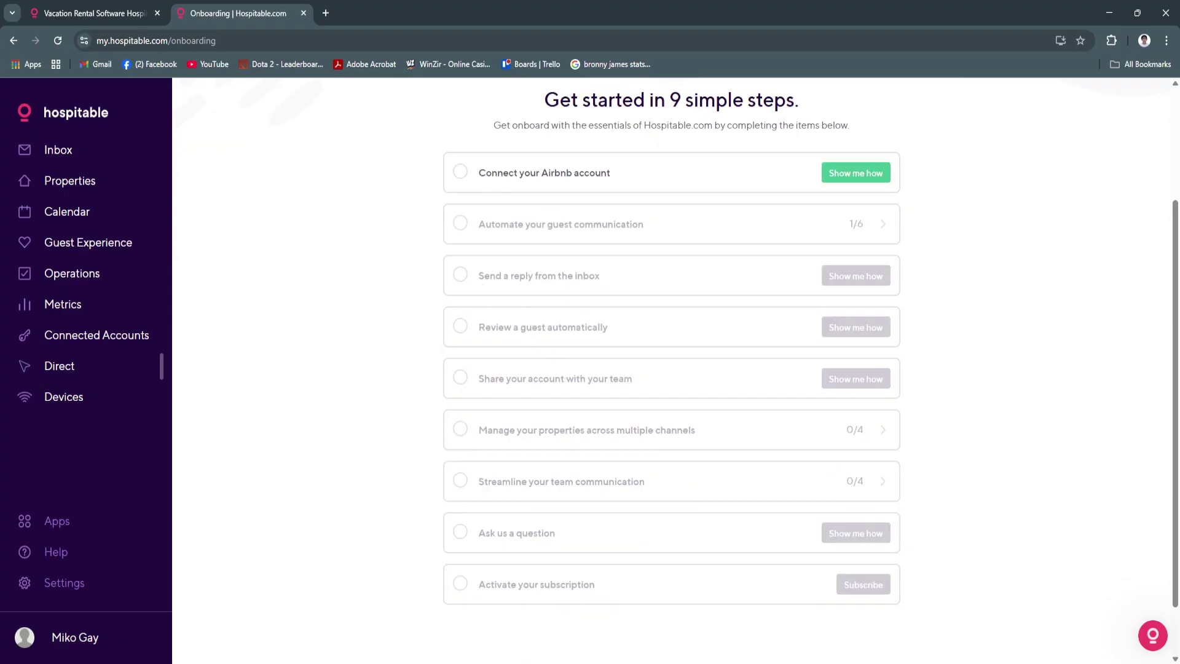
scroll(671, 369, up, 1)
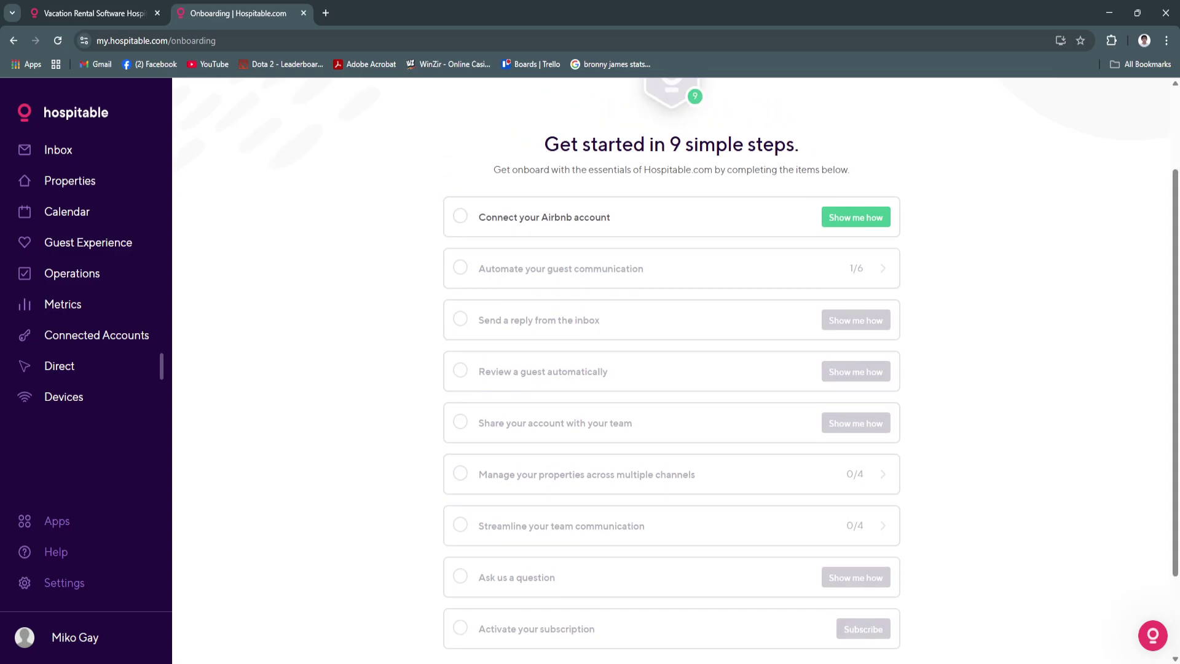
scroll(672, 369, up, 2)
scroll(671, 369, down, 1)
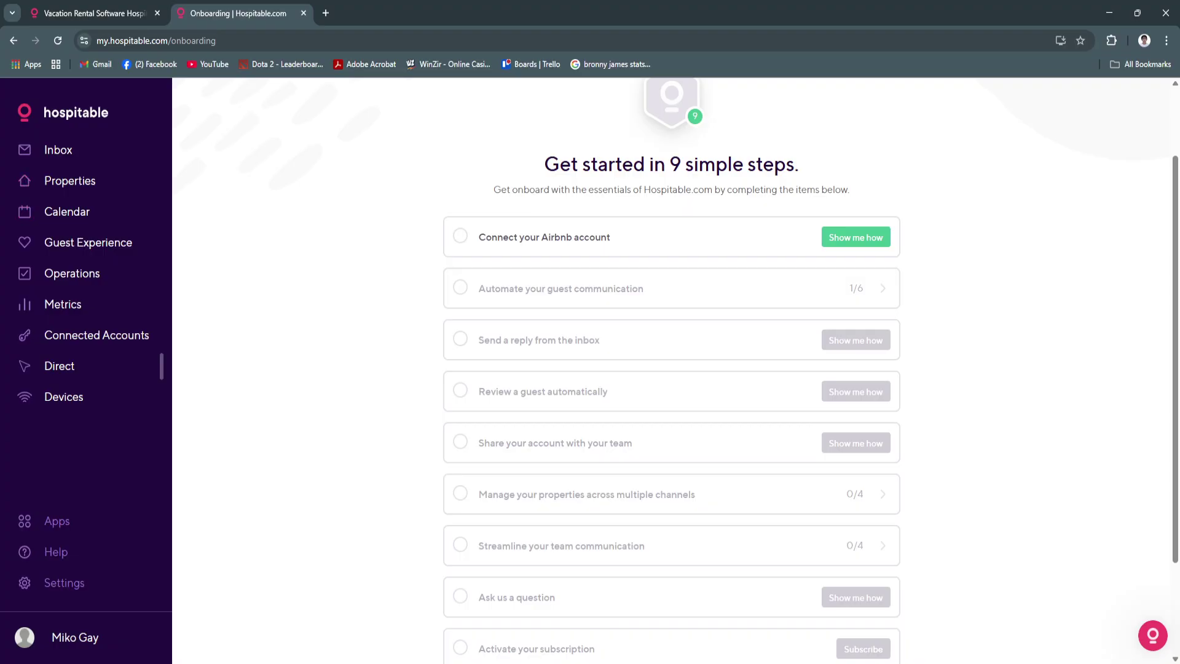
scroll(672, 369, down, 1)
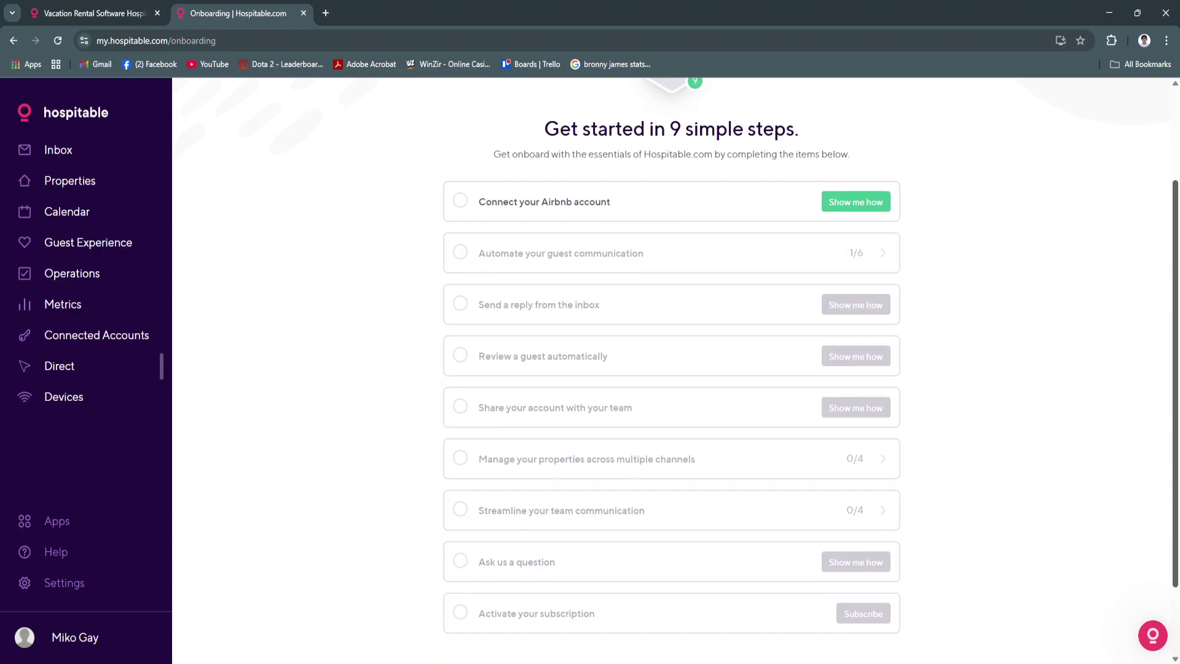
scroll(671, 369, up, 1)
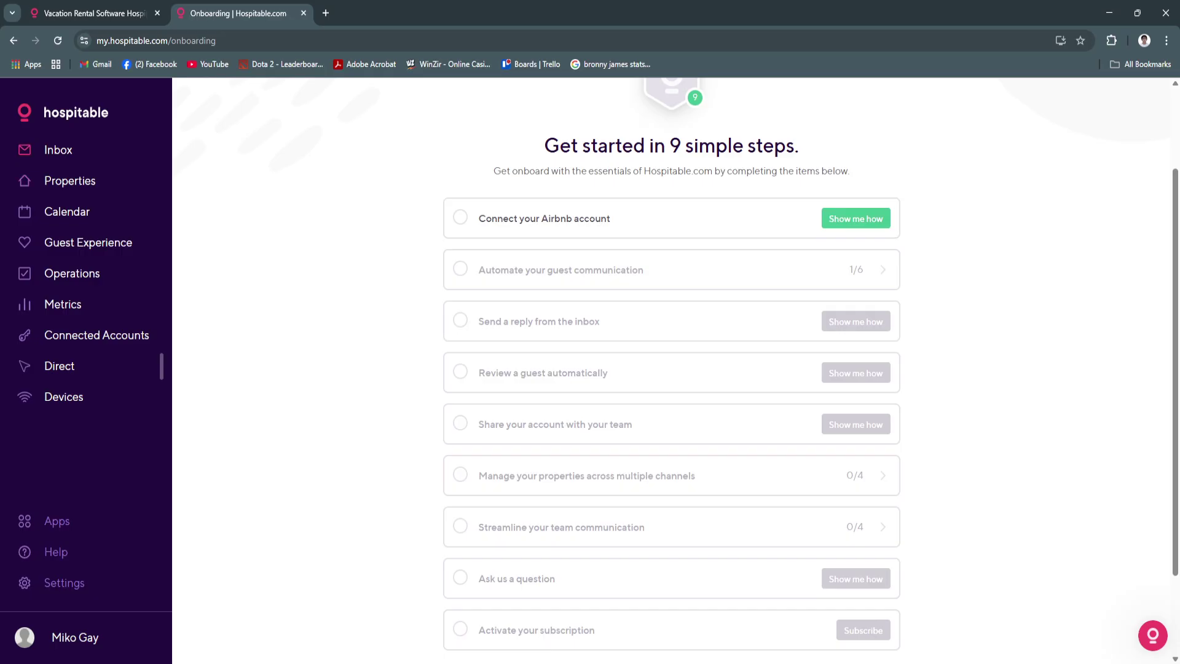
Open the Inbox and scroll through the demo guest conversations and their booking statuses
click(58, 149)
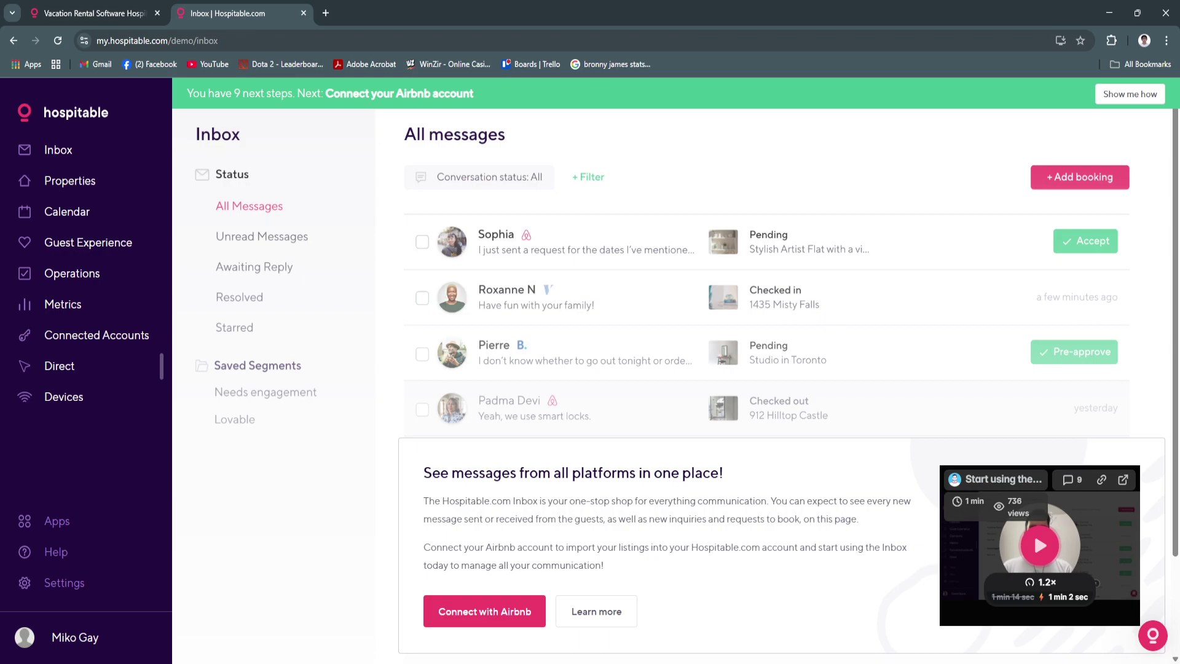
scroll(1034, 532, down, 1)
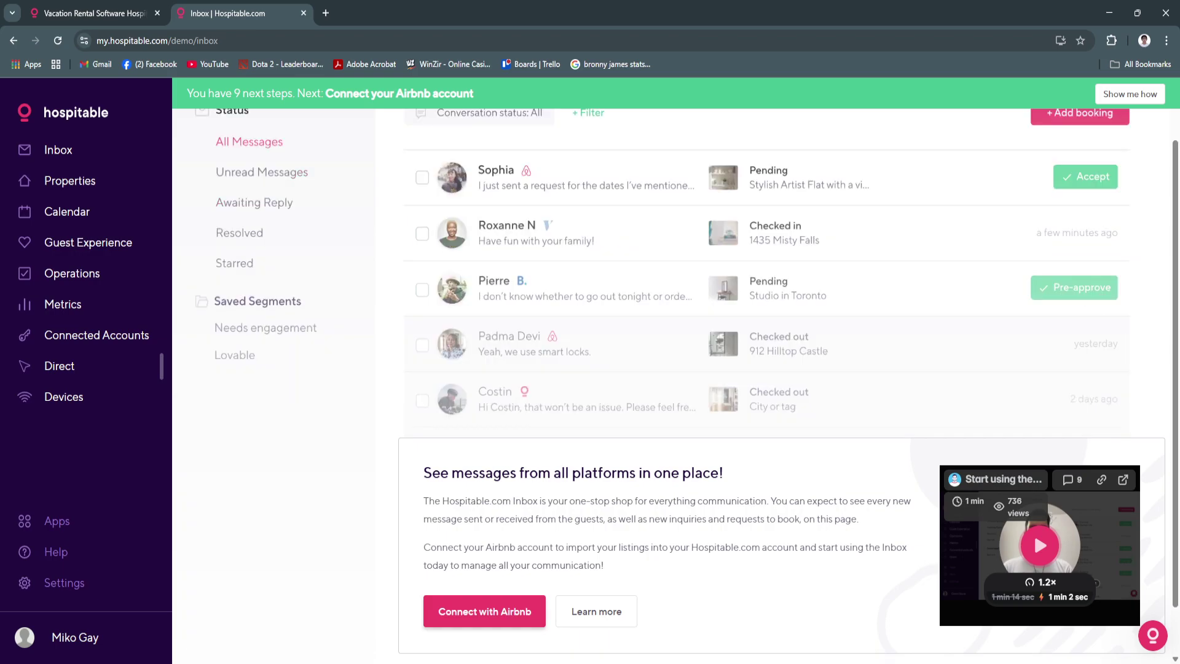
scroll(1033, 532, up, 1)
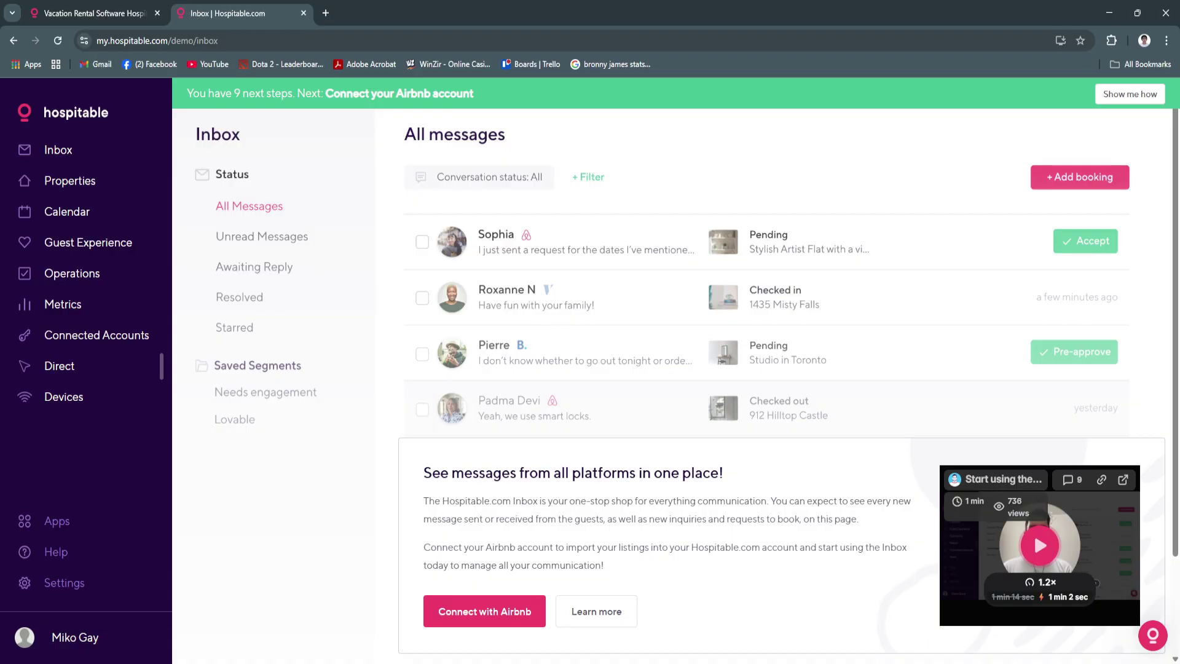
scroll(1034, 532, down, 2)
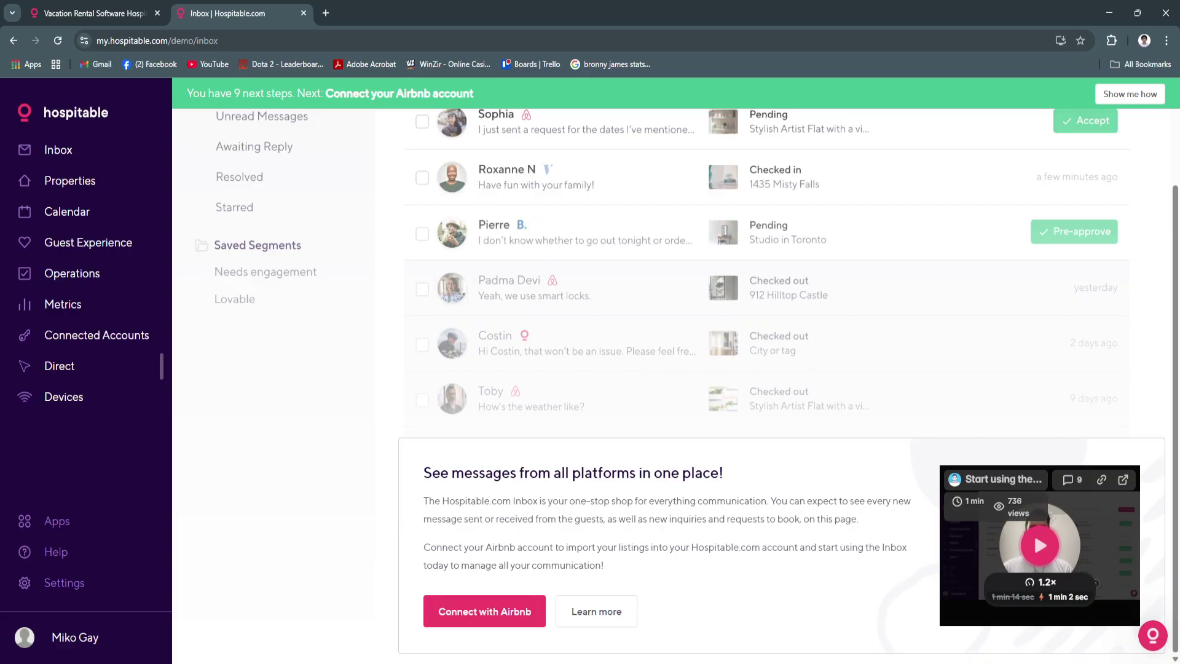
Begin connecting Airbnb, confirm Connect, then close the Airbnb login tab without signing in
click(485, 611)
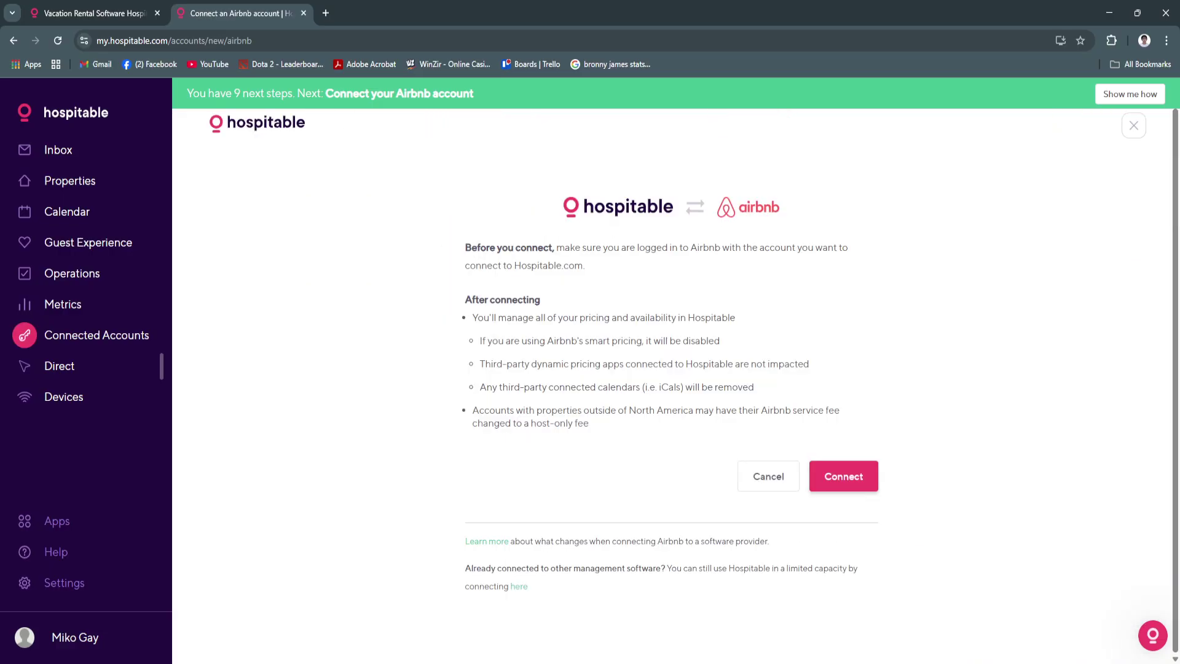
click(843, 477)
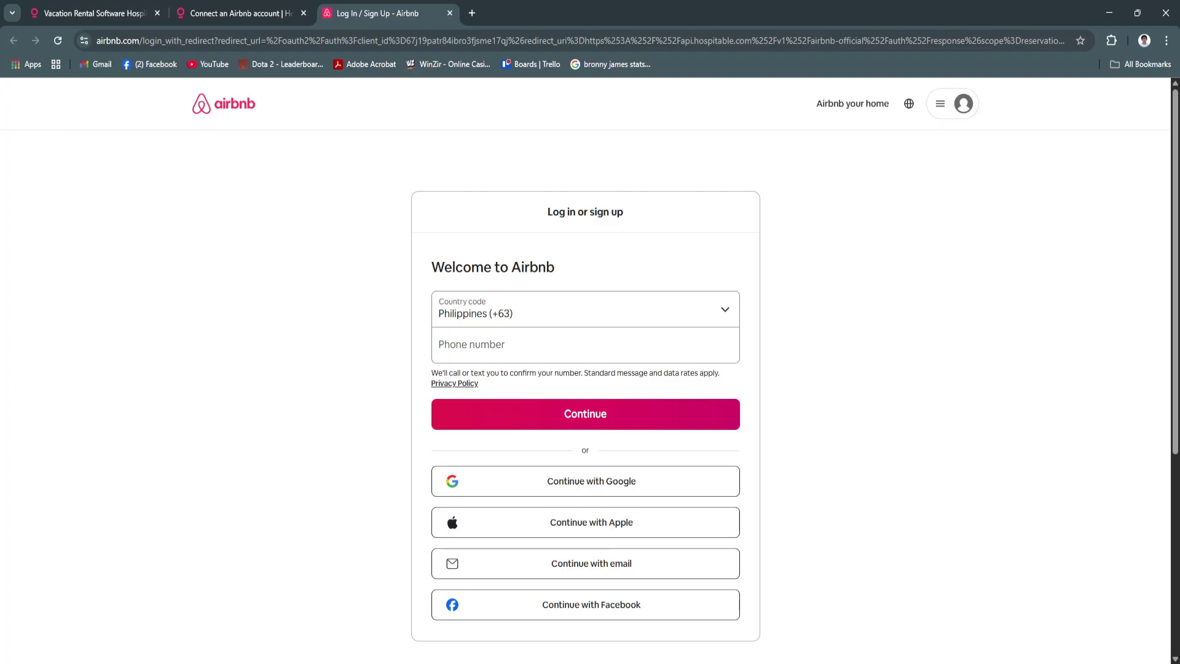
click(450, 13)
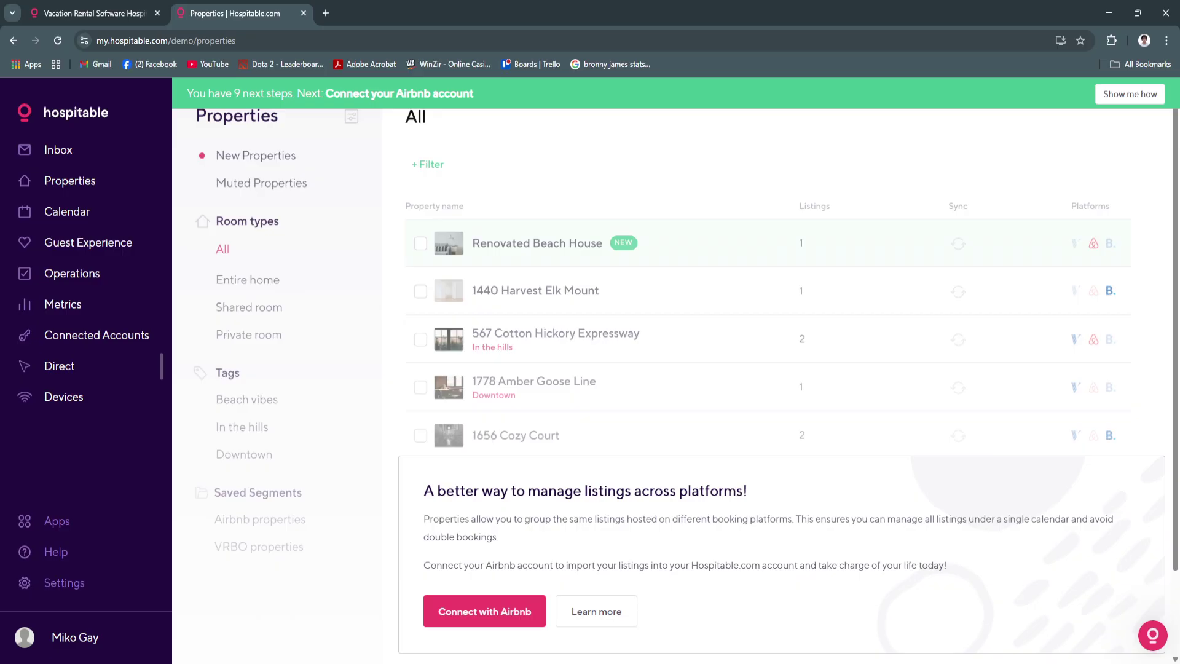
Scroll through the demo properties tagged In the hills or Downtown
scroll(686, 340, up, 1)
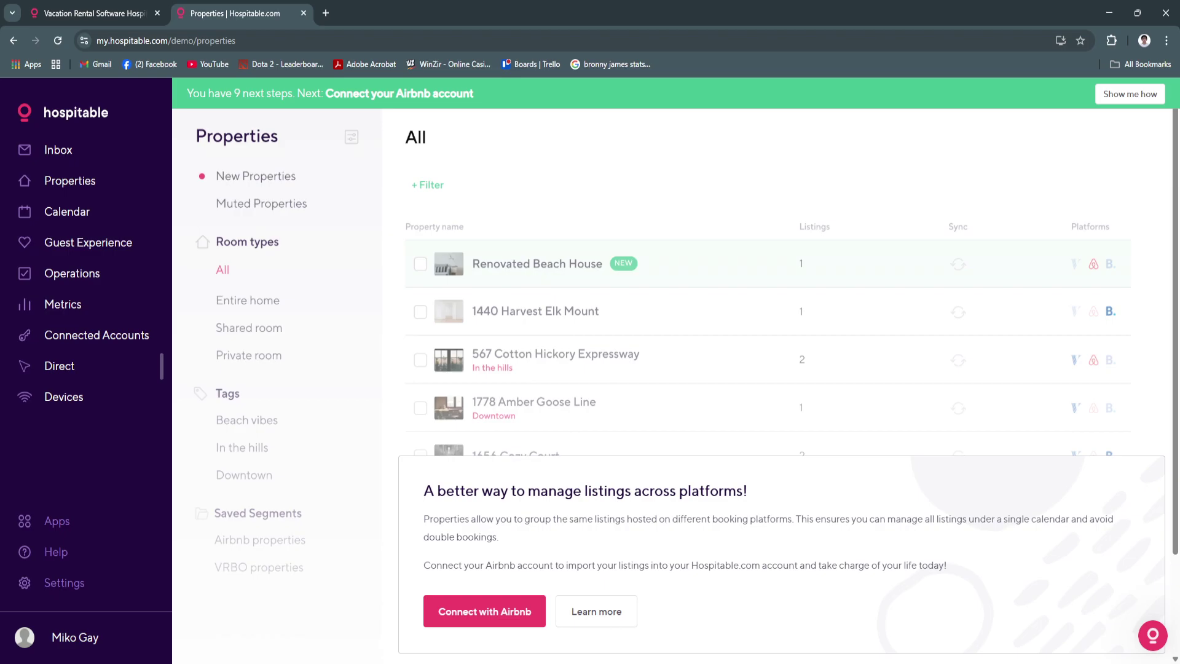
scroll(675, 277, down, 1)
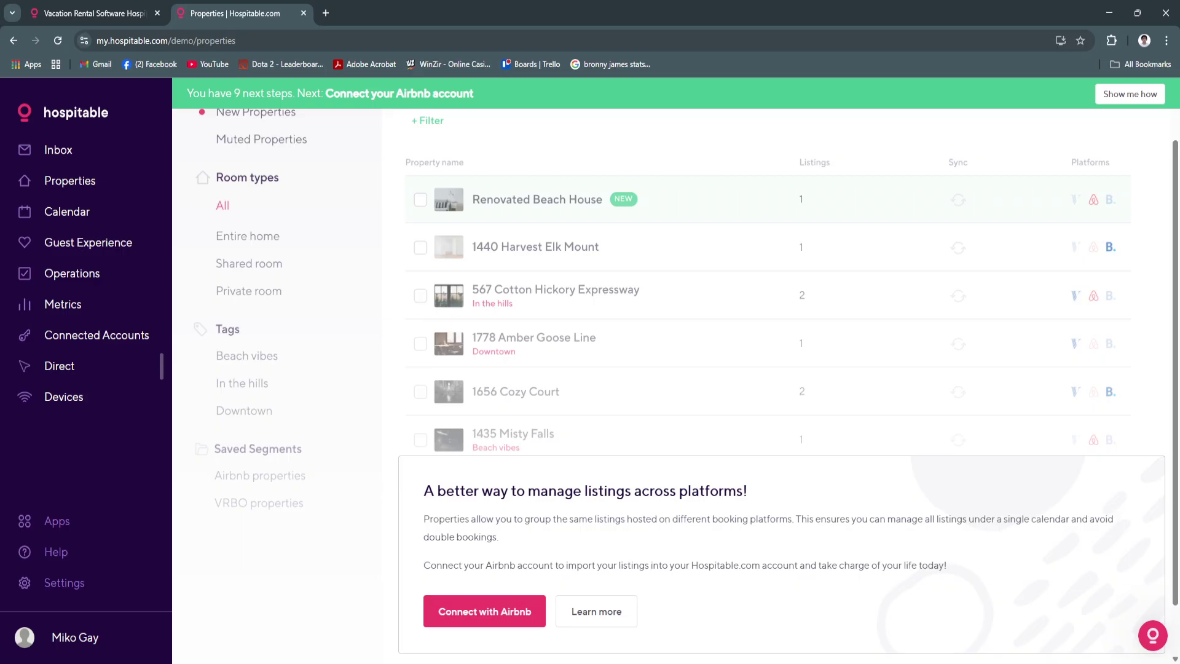
scroll(676, 369, down, 1)
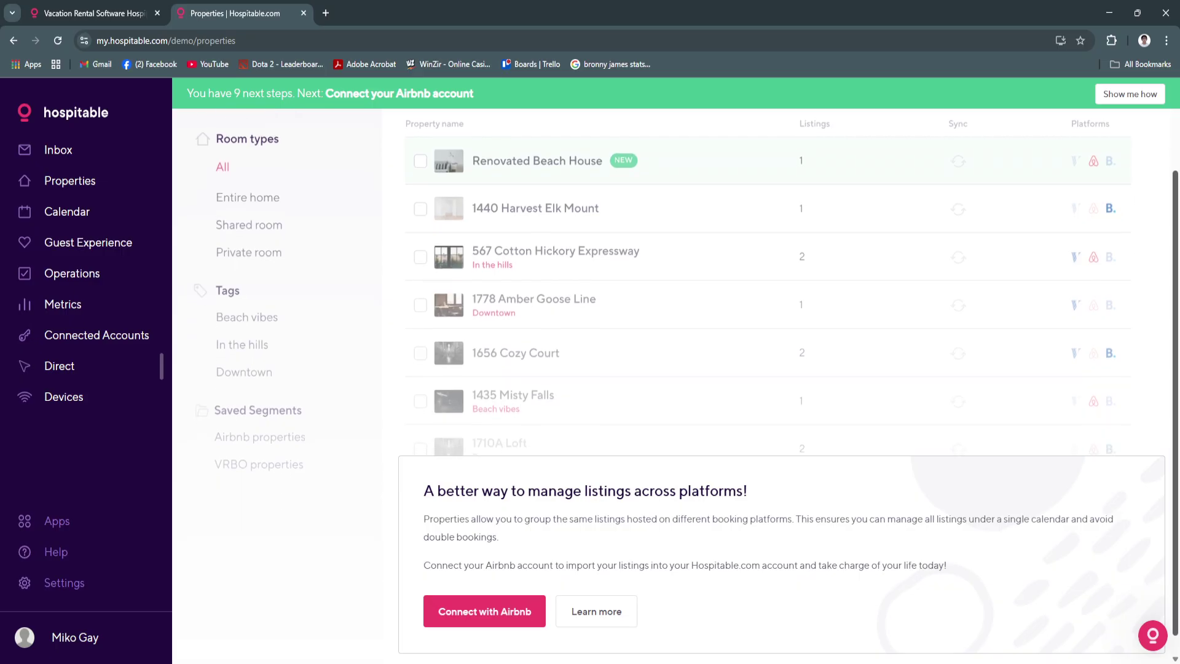
scroll(676, 369, up, 1)
scroll(675, 357, up, 1)
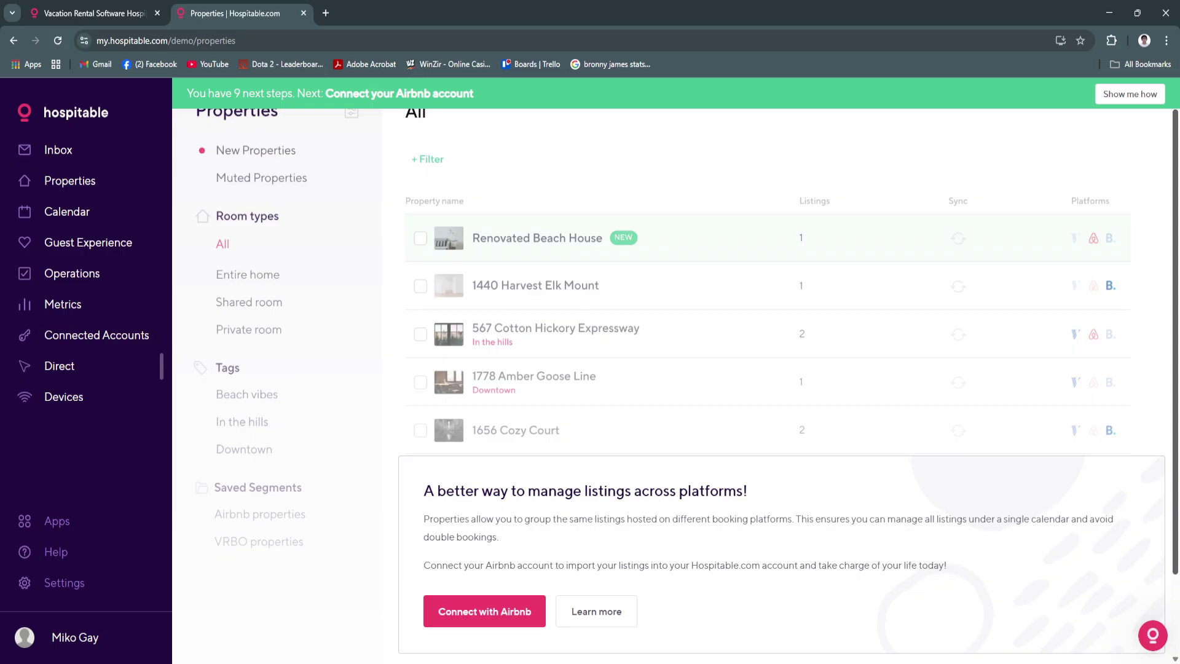
scroll(676, 369, down, 2)
scroll(676, 369, up, 1)
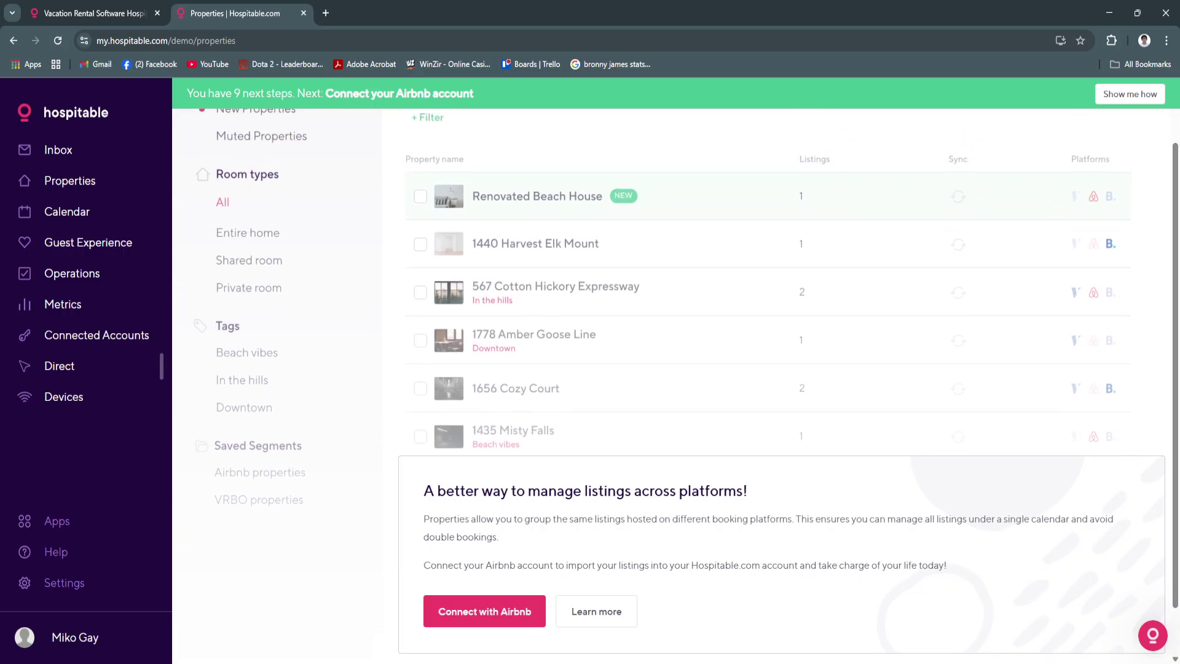
scroll(676, 368, down, 1)
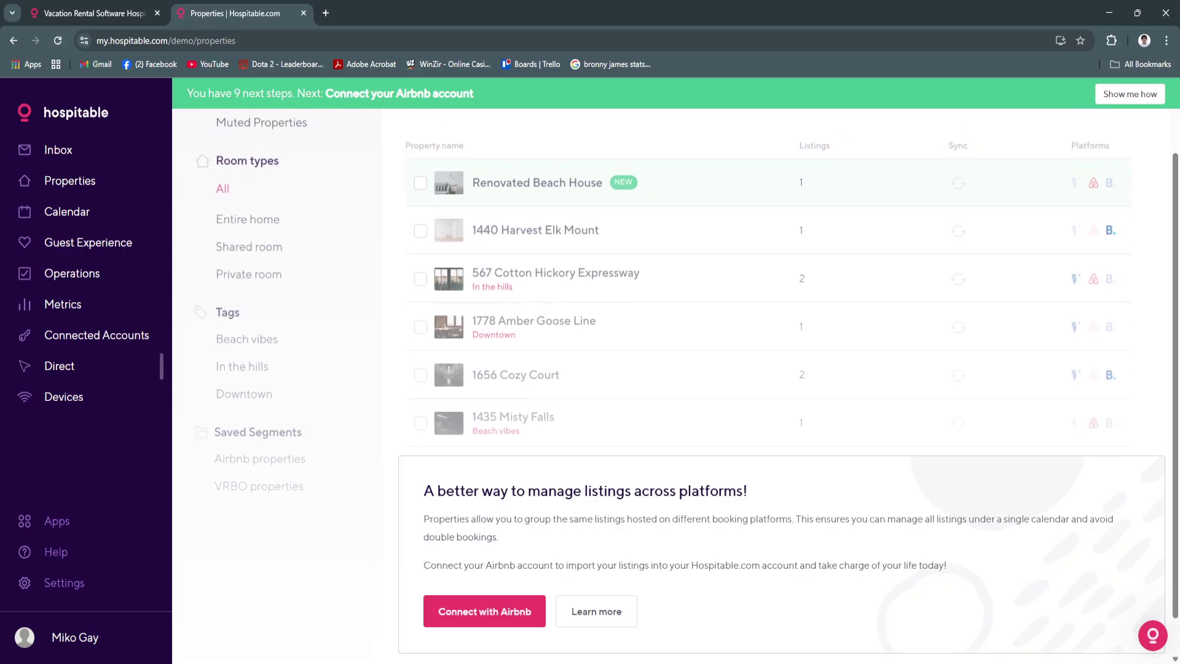
scroll(676, 277, up, 1)
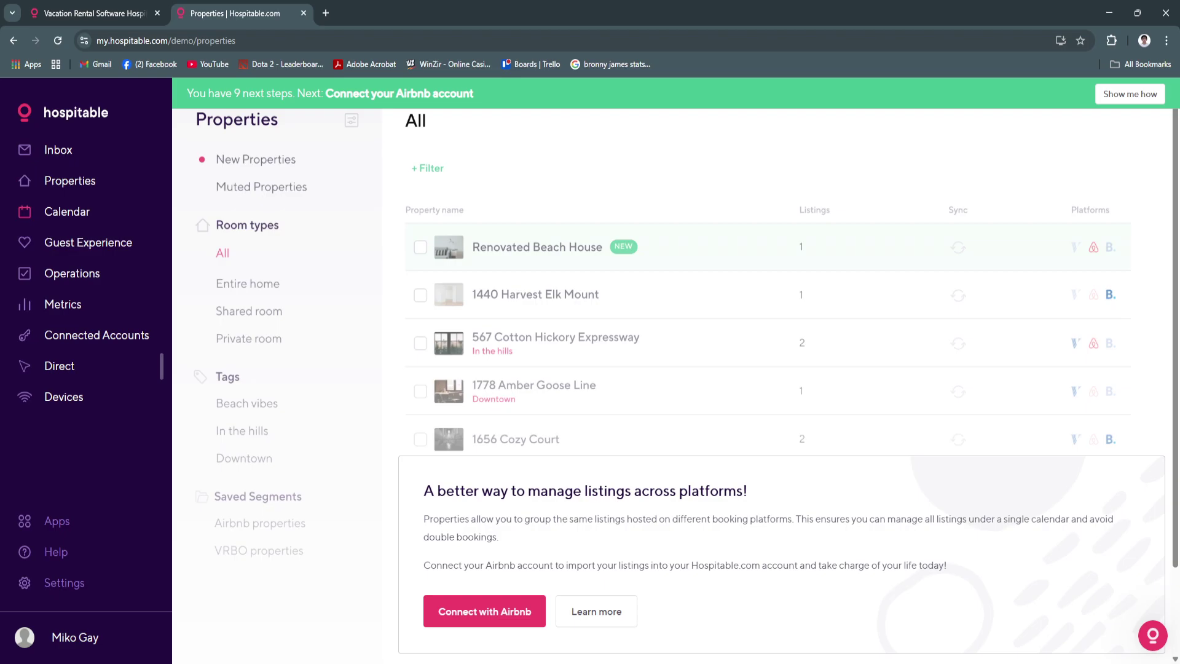
click(67, 211)
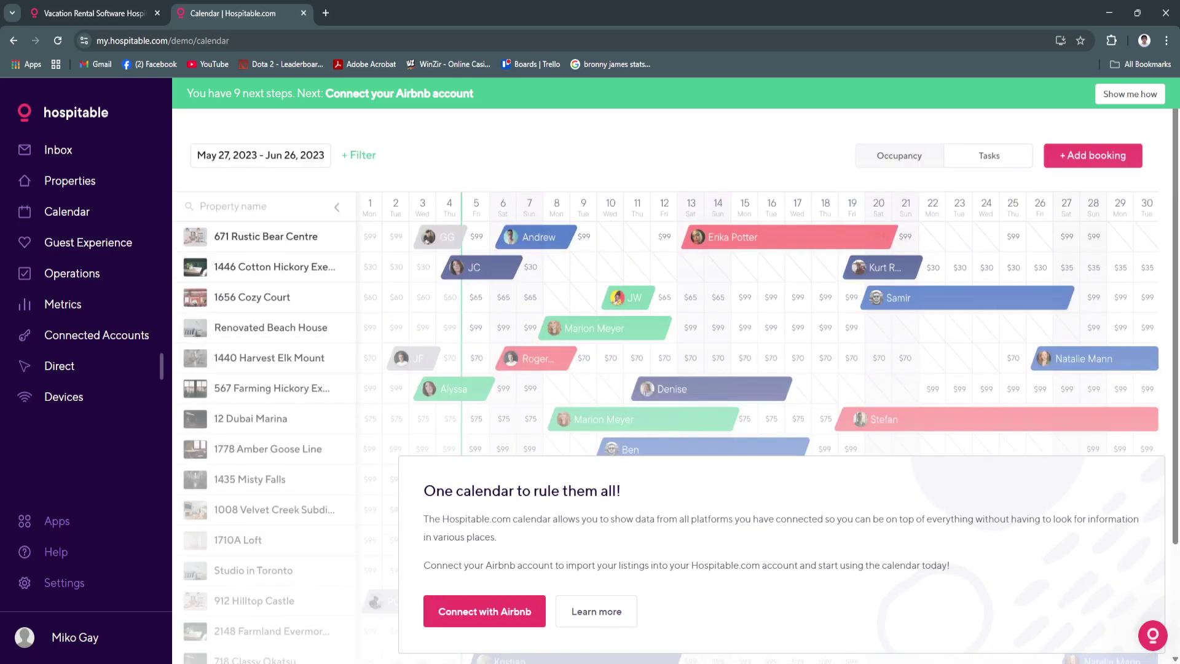
scroll(676, 307, down, 2)
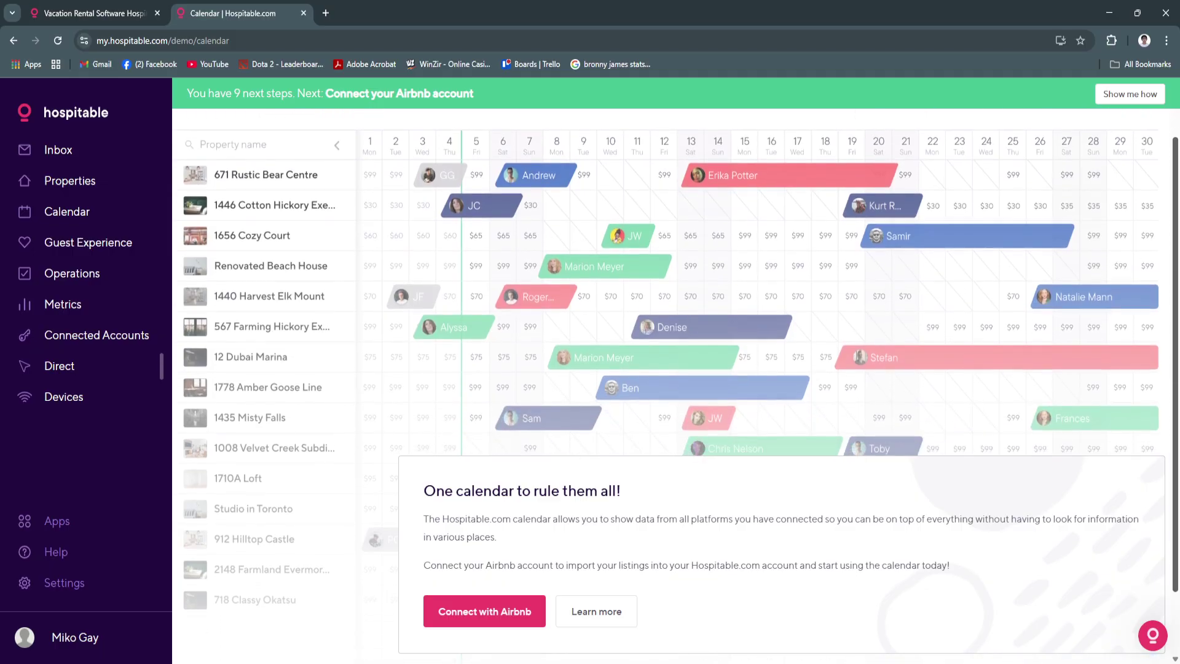
scroll(676, 307, up, 2)
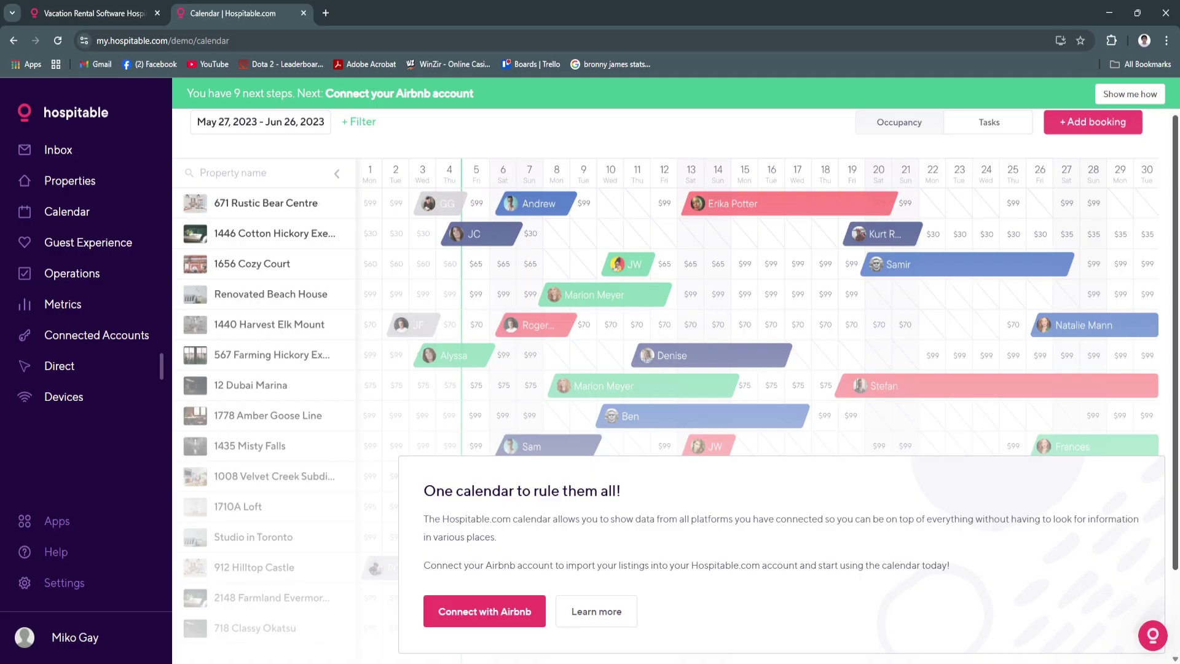
scroll(676, 387, up, 1)
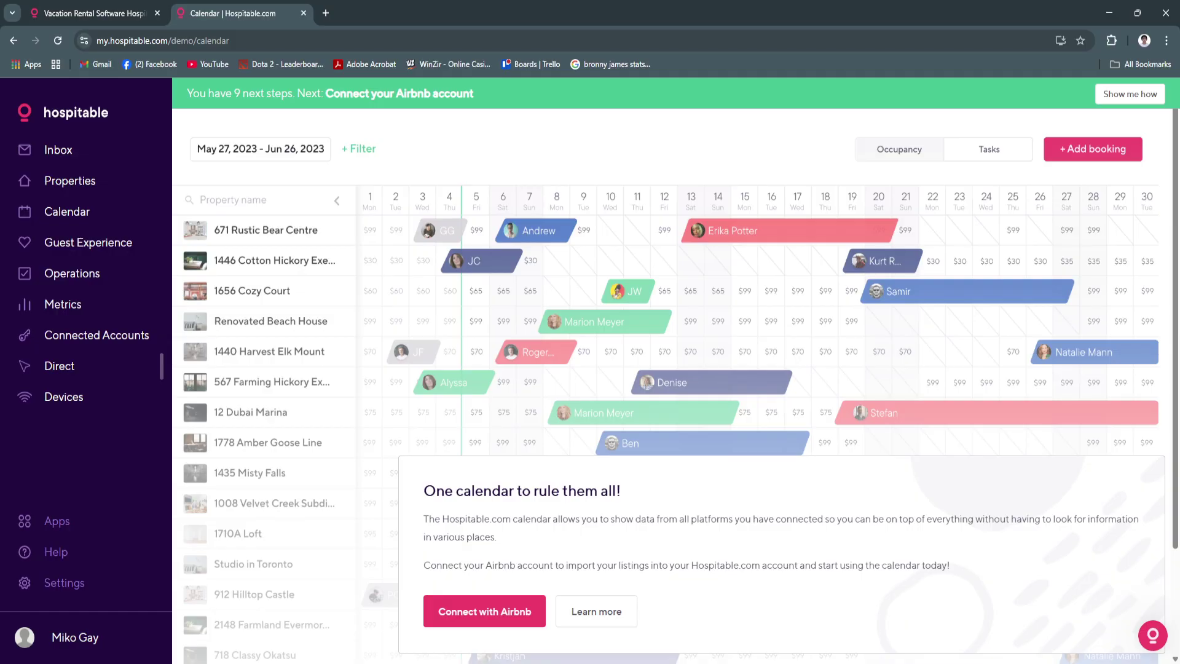
scroll(675, 386, down, 2)
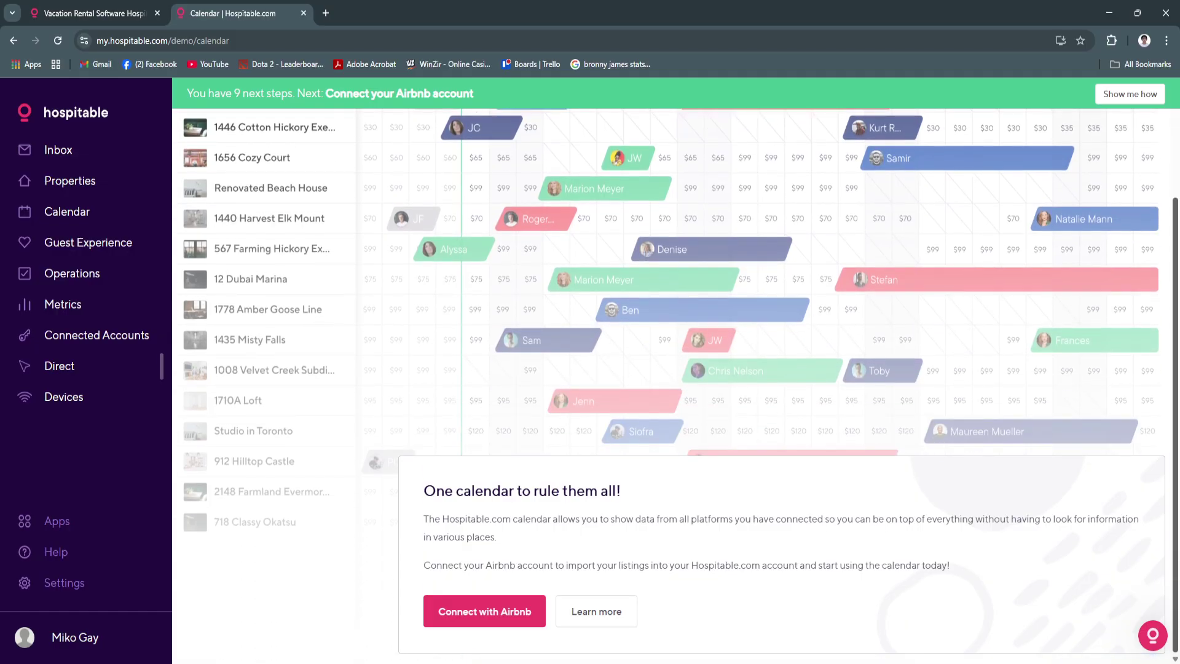
scroll(675, 387, up, 2)
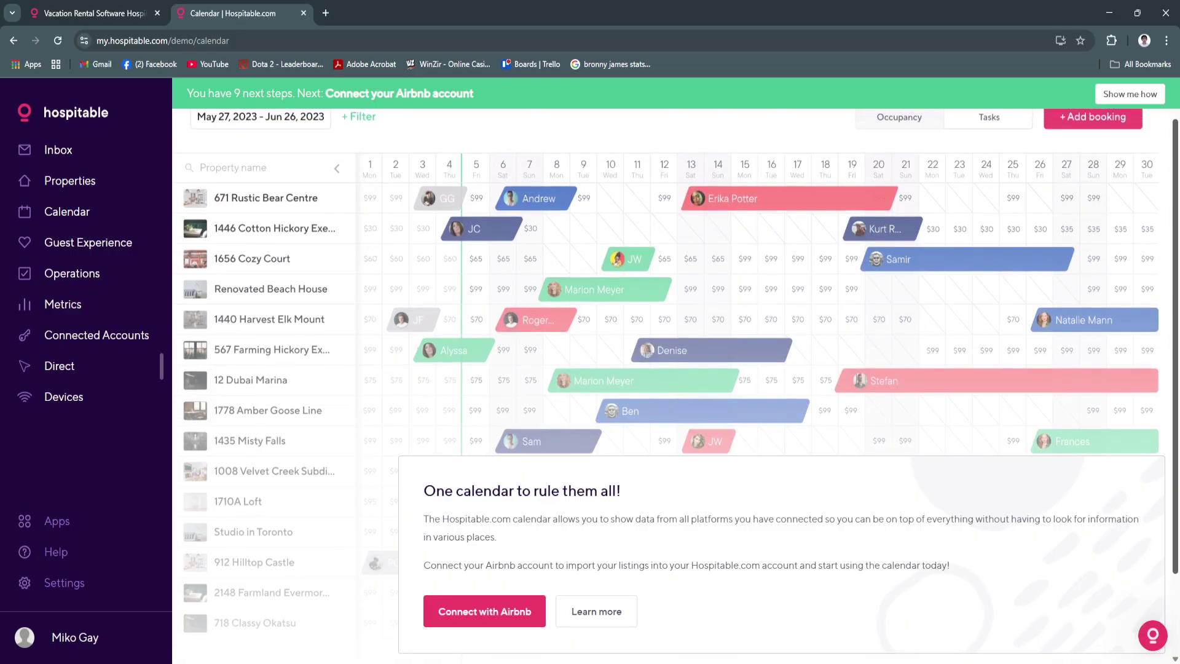
scroll(675, 386, down, 2)
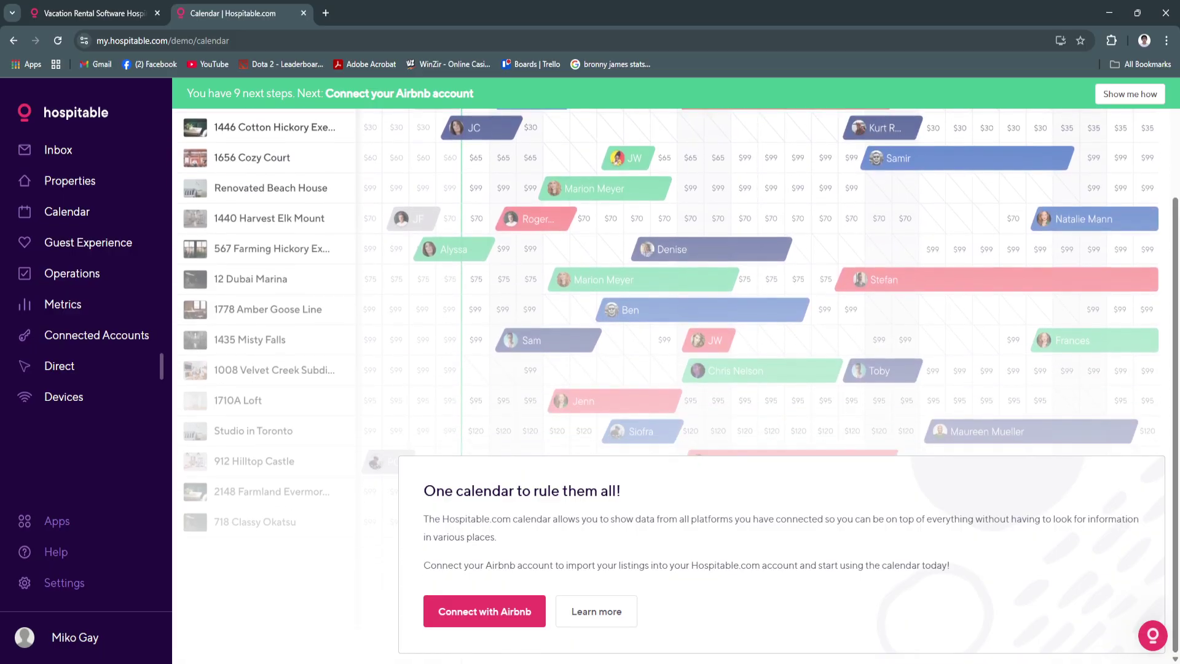
scroll(676, 386, up, 2)
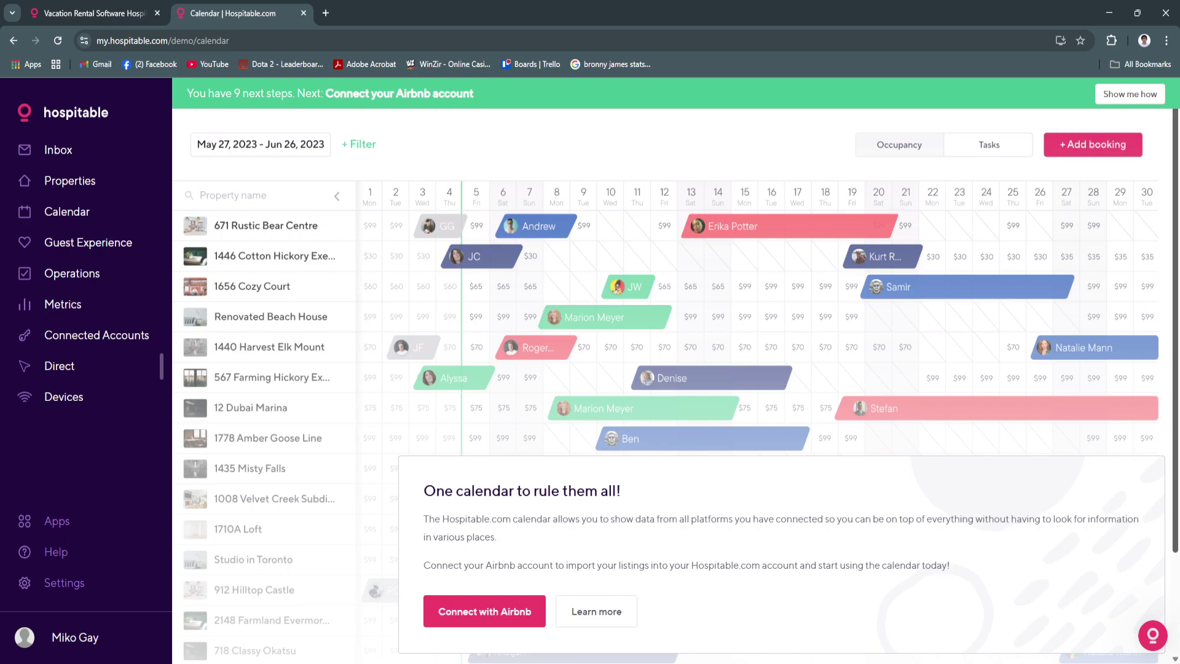
scroll(676, 387, down, 3)
scroll(676, 387, up, 1)
scroll(675, 387, up, 2)
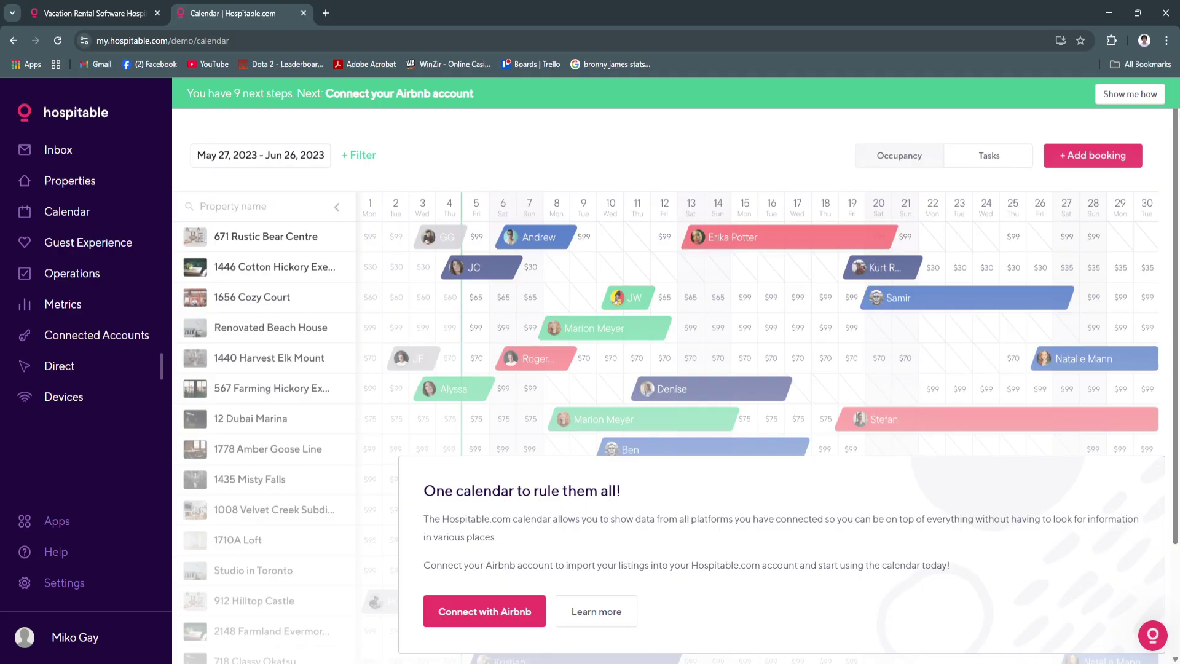
scroll(676, 386, down, 3)
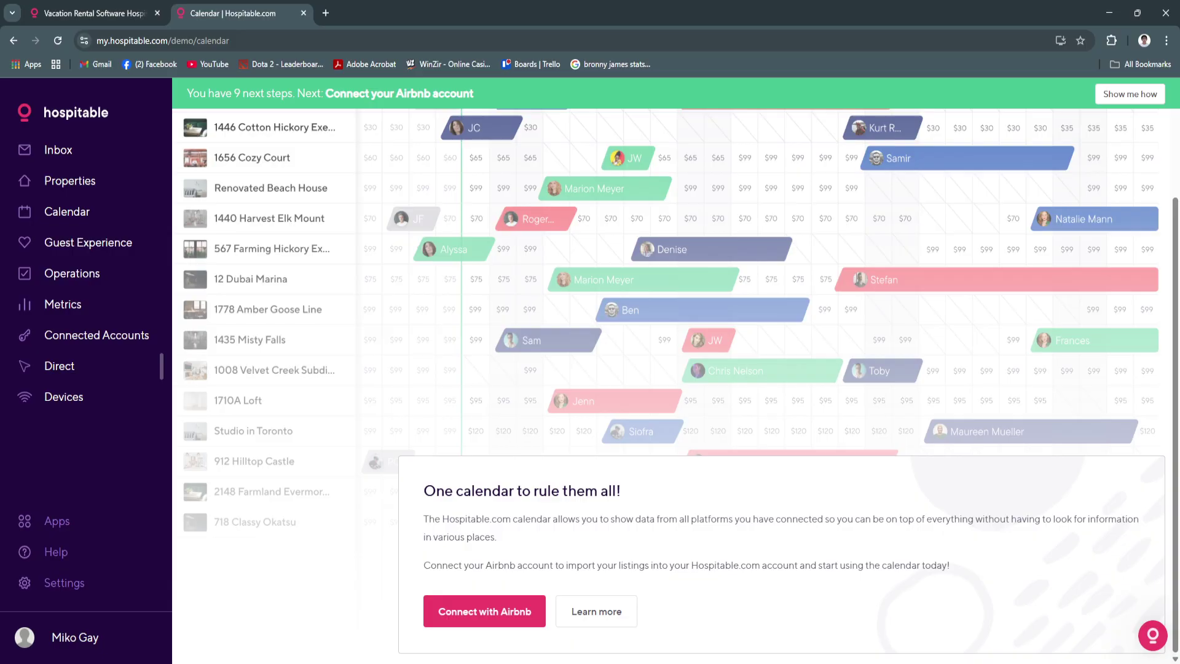
Open Guest Experience and scroll through its pending messages list below the rule counts
click(88, 242)
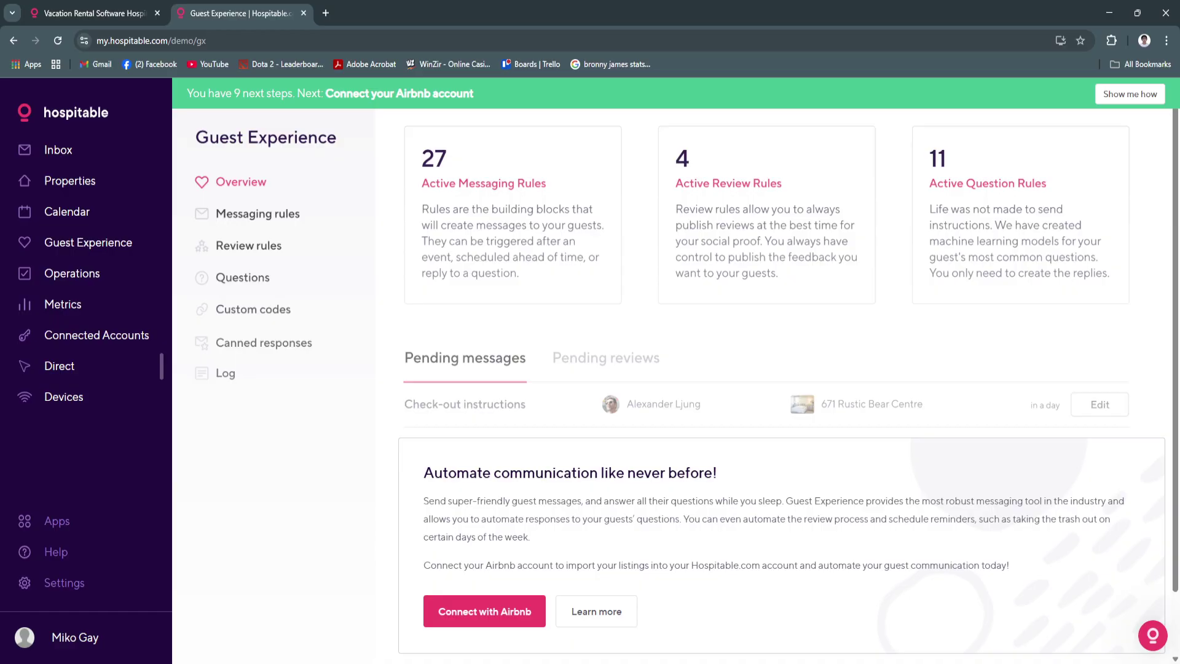
scroll(676, 277, down, 1)
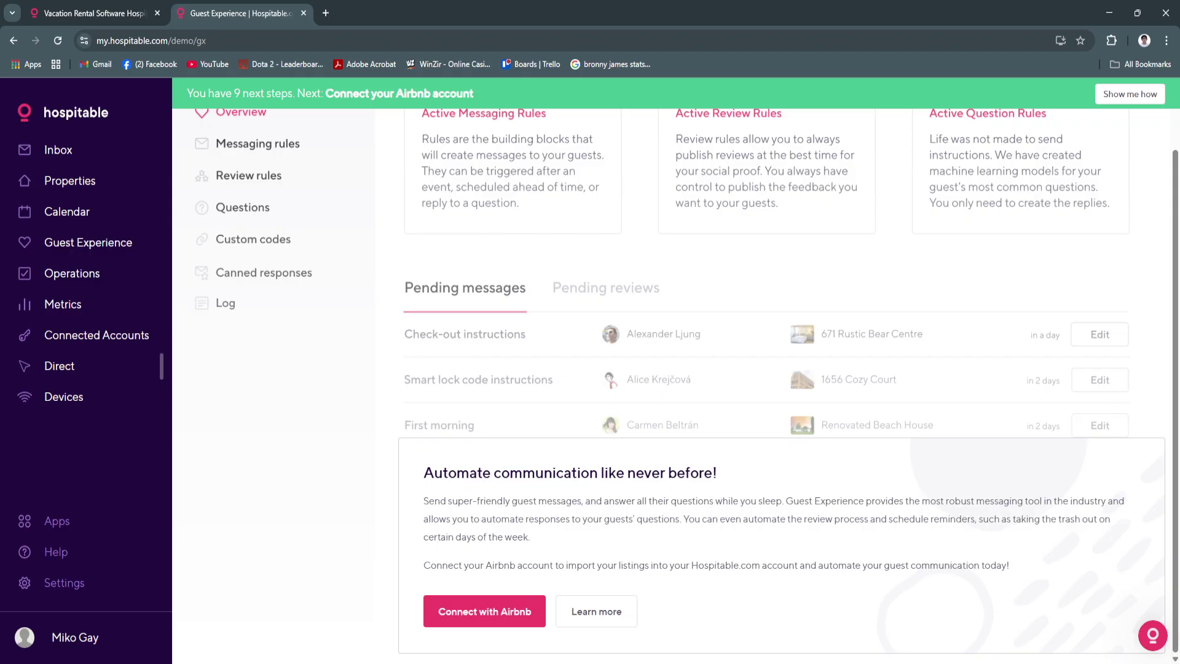
scroll(676, 277, up, 1)
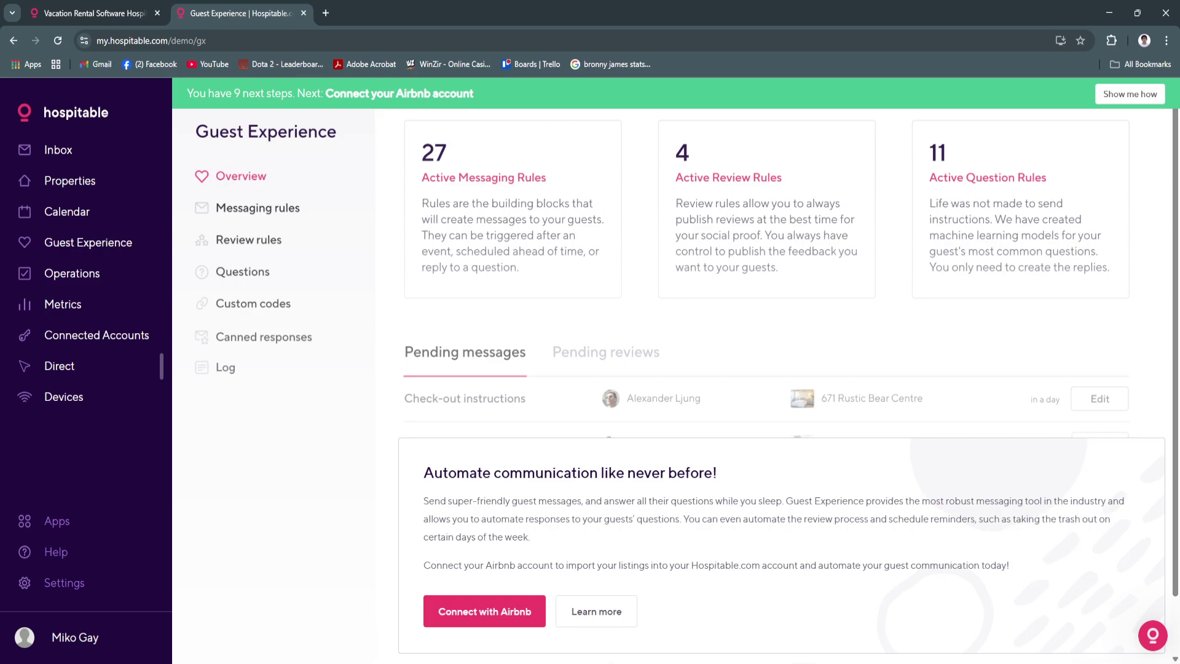
scroll(676, 277, down, 1)
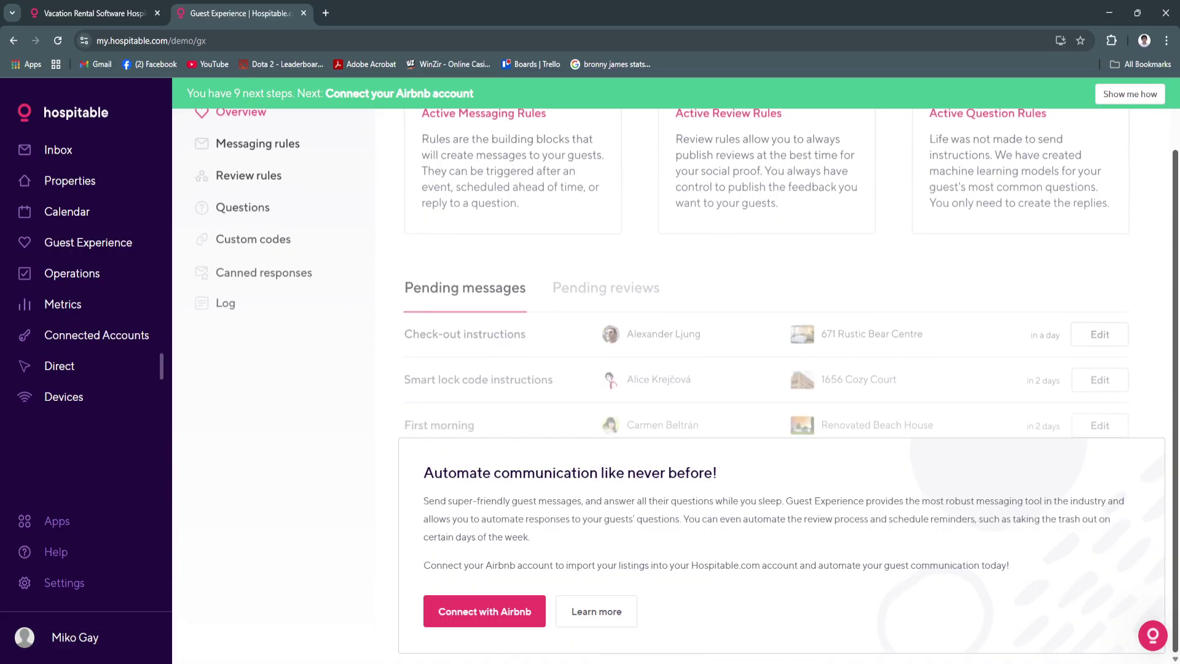
scroll(676, 276, up, 1)
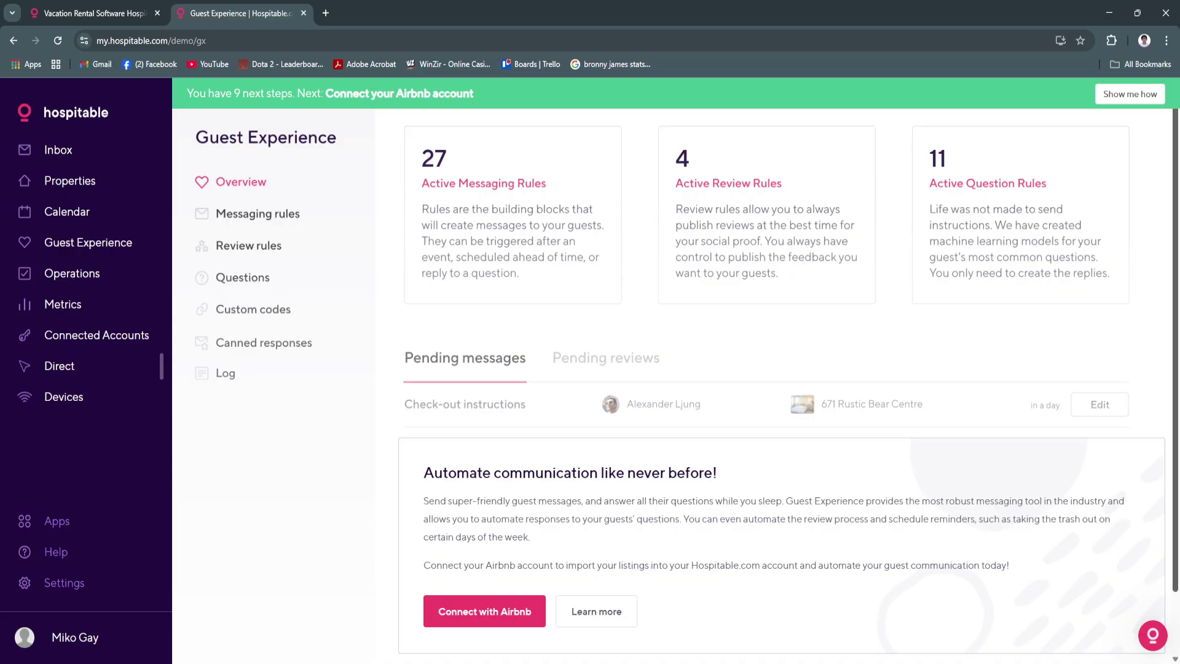
scroll(686, 358, down, 1)
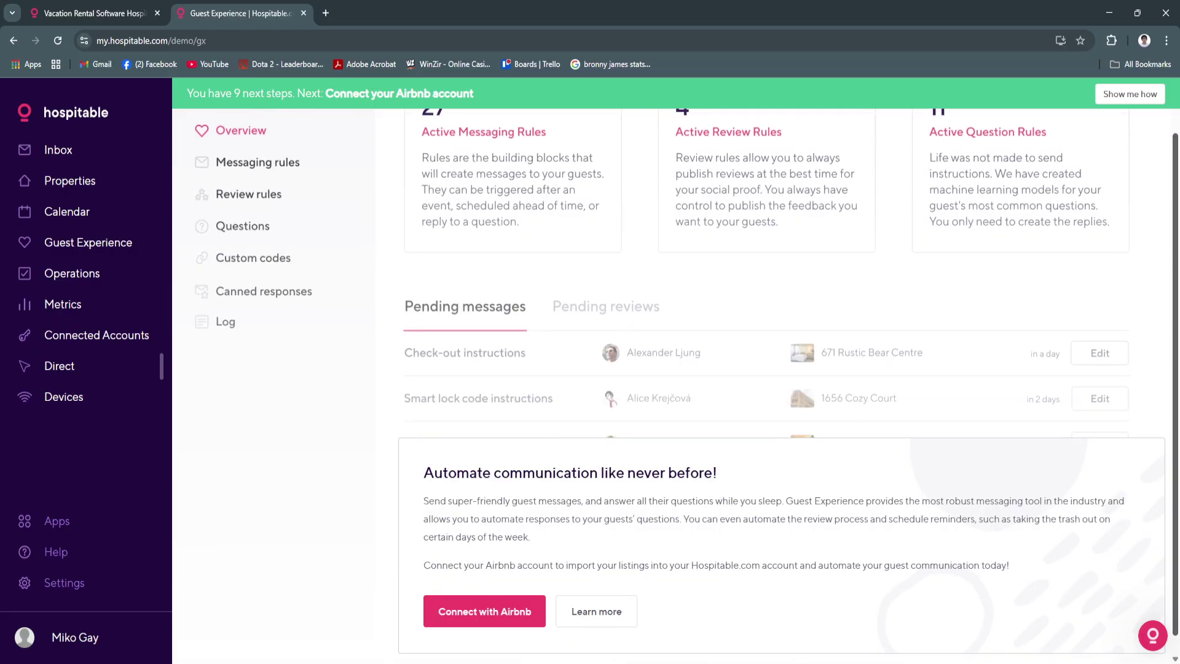
scroll(686, 372, up, 1)
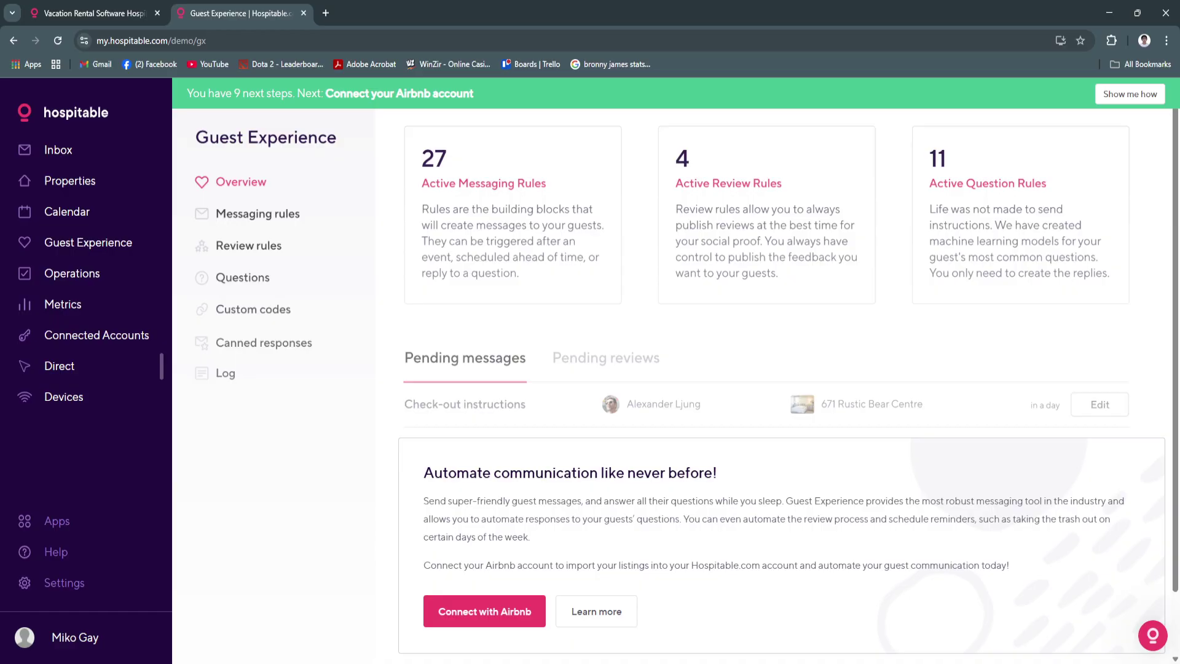
Open Operations and scroll through its Unassigned tasks list below the rule and teammate counts
click(73, 273)
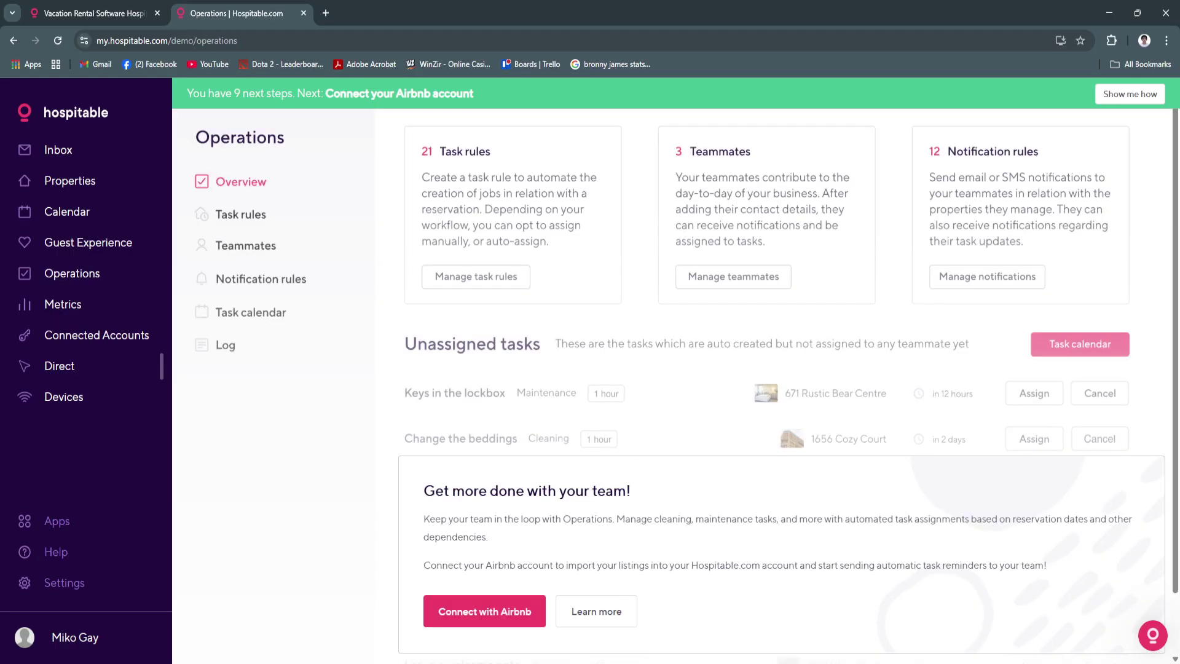
scroll(676, 277, down, 1)
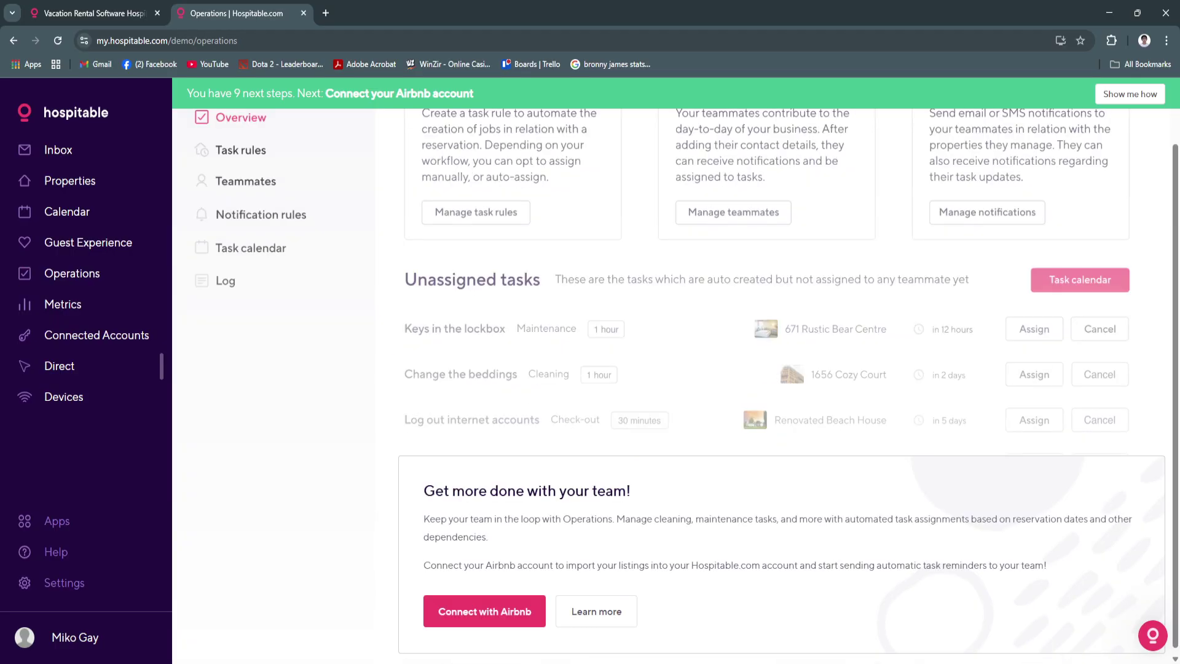
scroll(677, 276, up, 1)
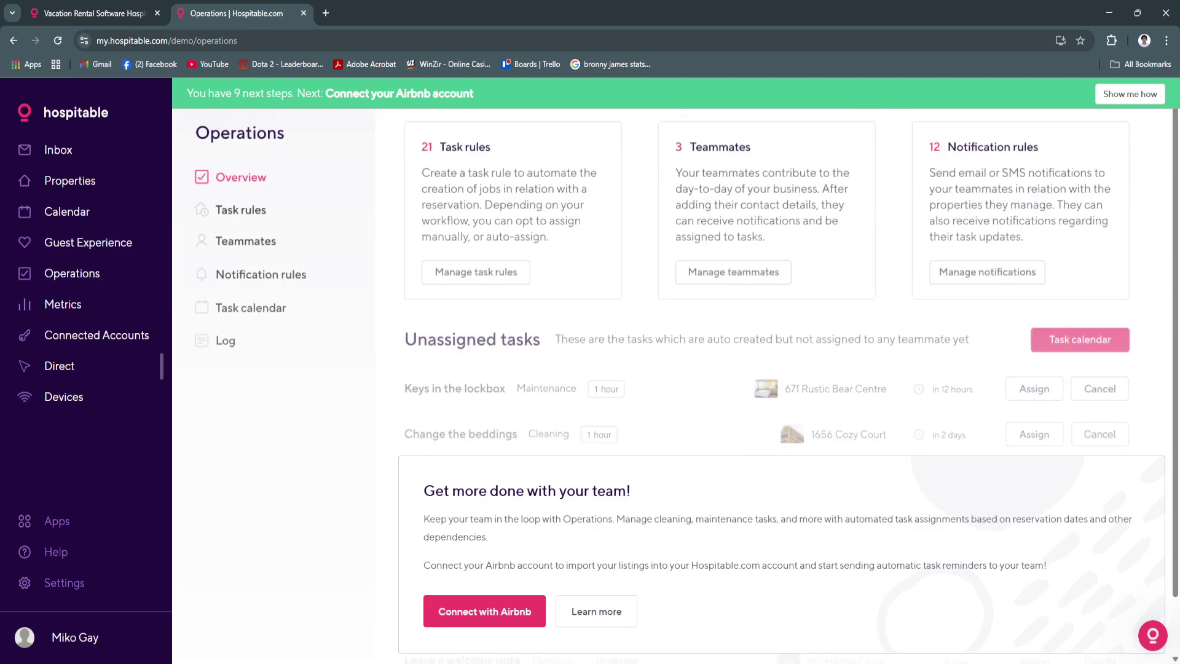
scroll(687, 385, down, 1)
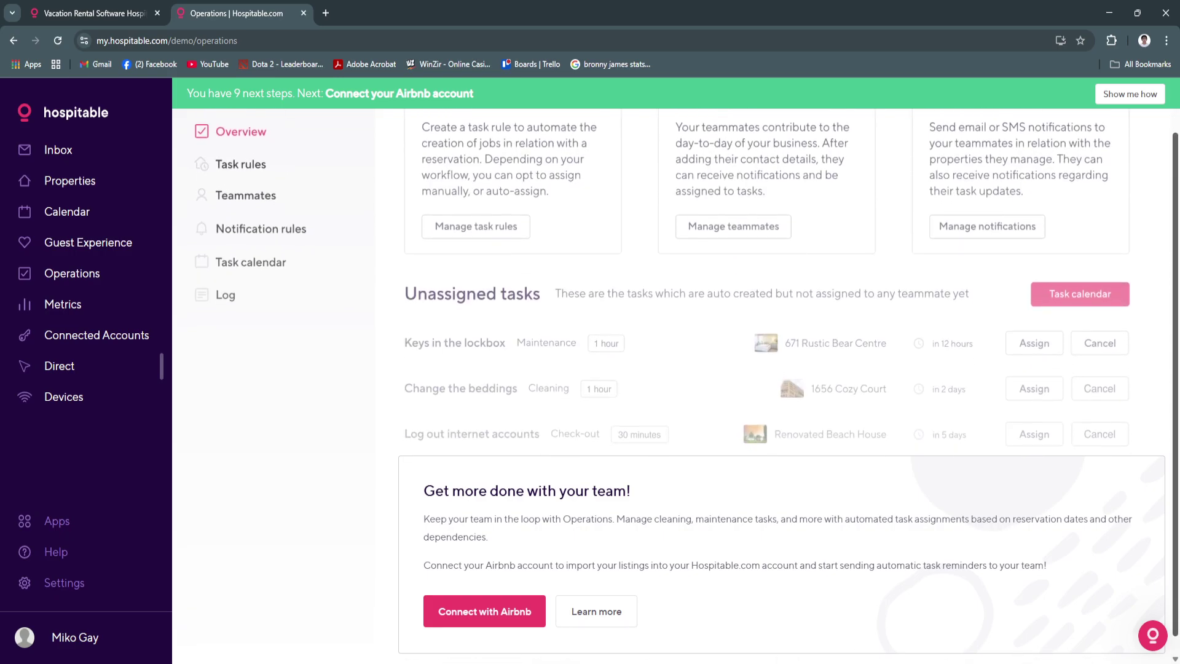
scroll(685, 385, up, 1)
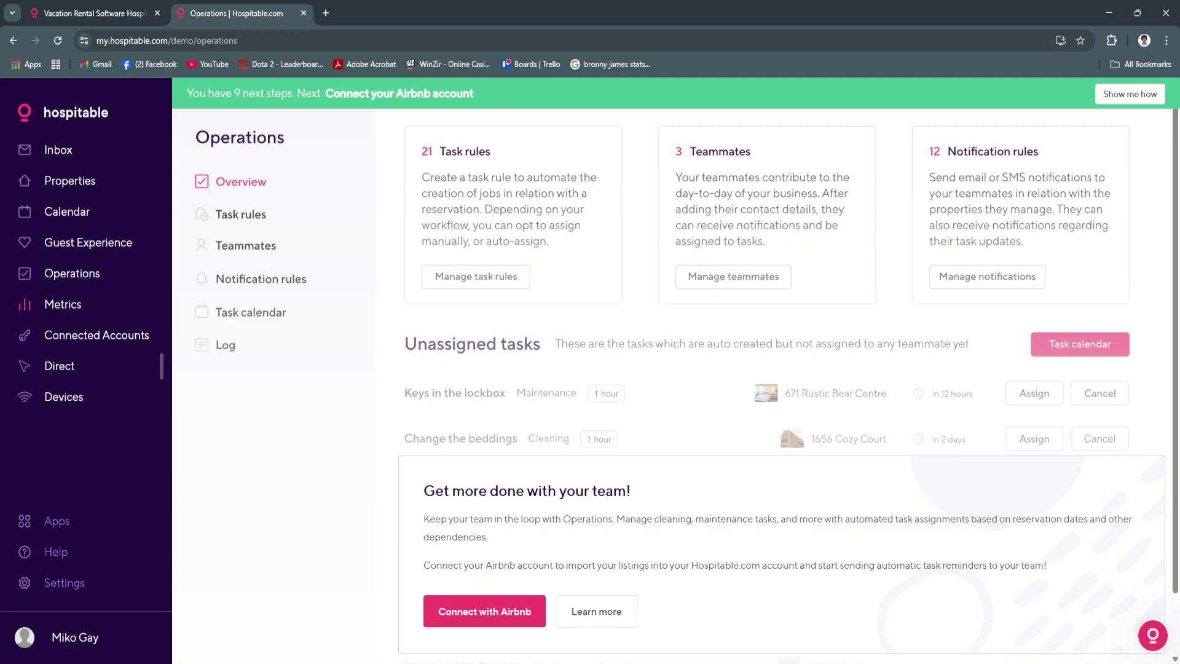
Visit Metrics and Connected Accounts, then open the Direct booking-website section
click(63, 304)
click(97, 335)
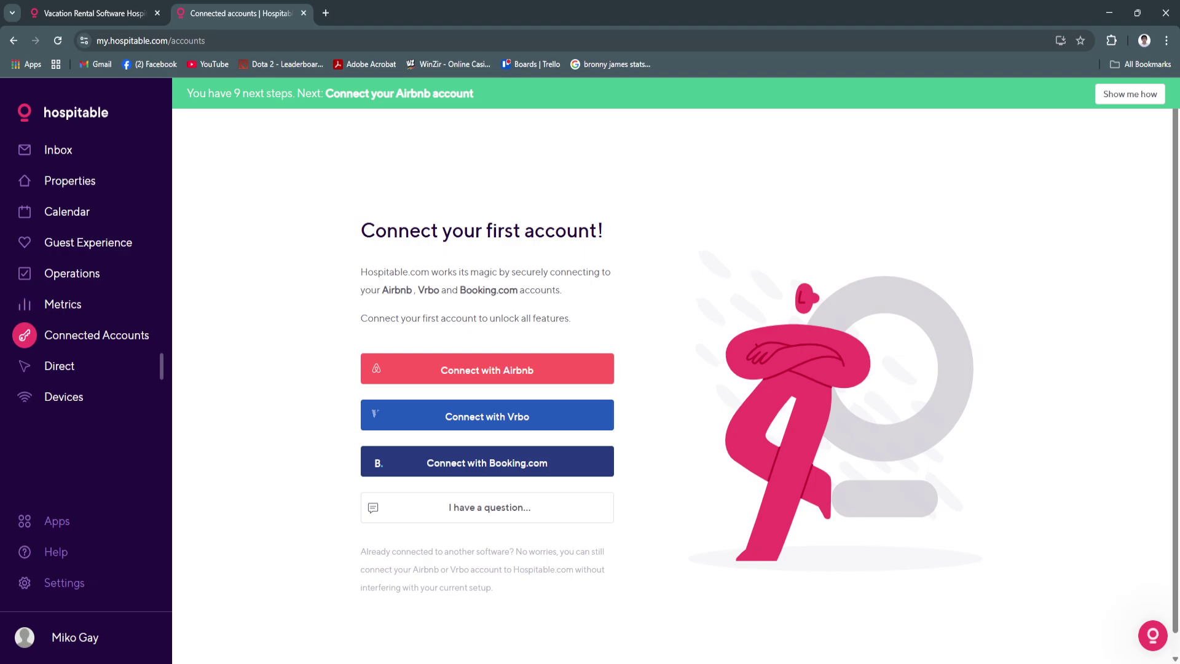
click(59, 365)
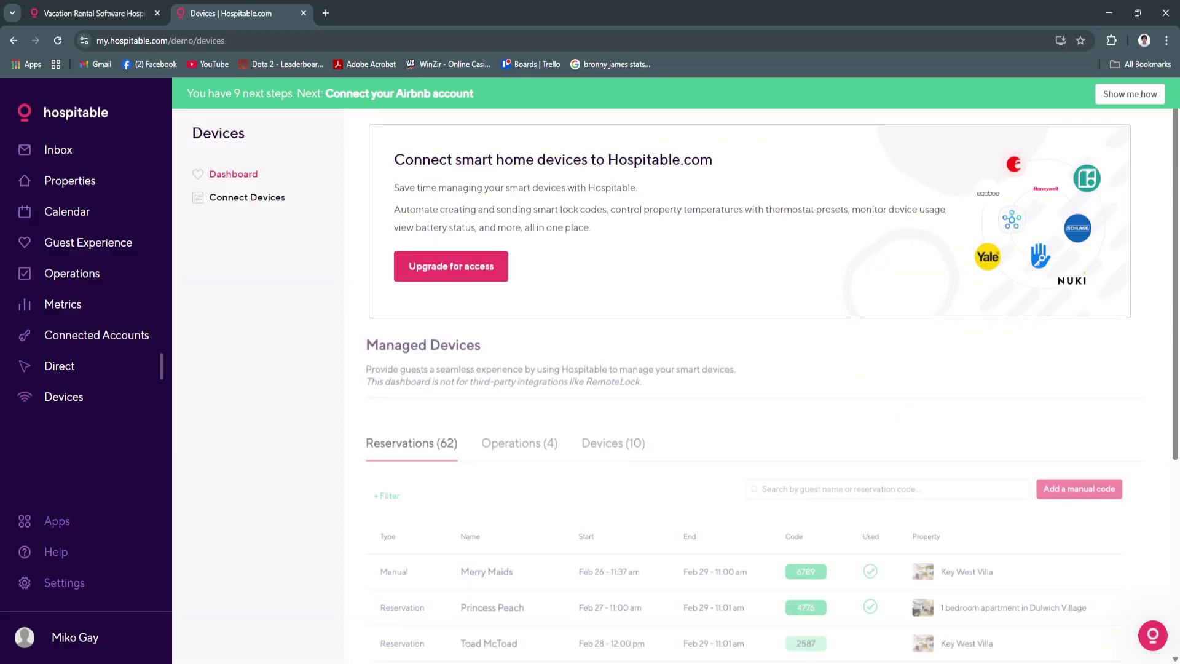
Review the supported Smart Locks list, open smart device settings, then go to Connected Accounts
scroll(676, 369, down, 2)
scroll(676, 369, up, 2)
scroll(684, 384, down, 2)
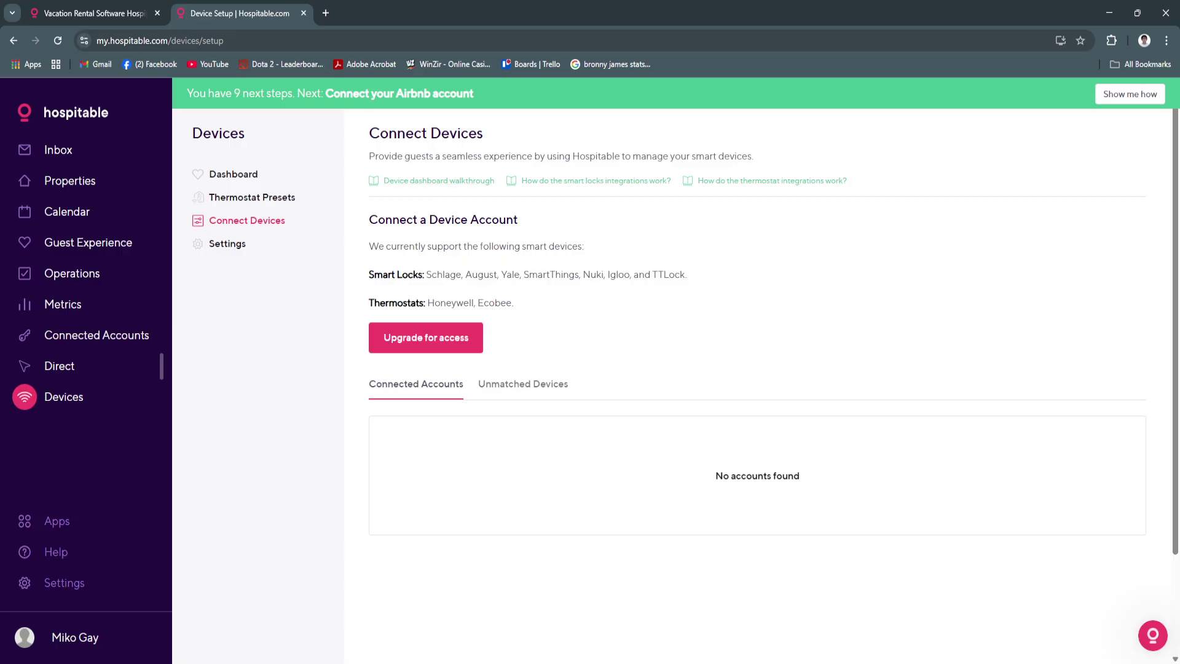
drag(368, 274, 409, 274)
click(409, 275)
click(228, 244)
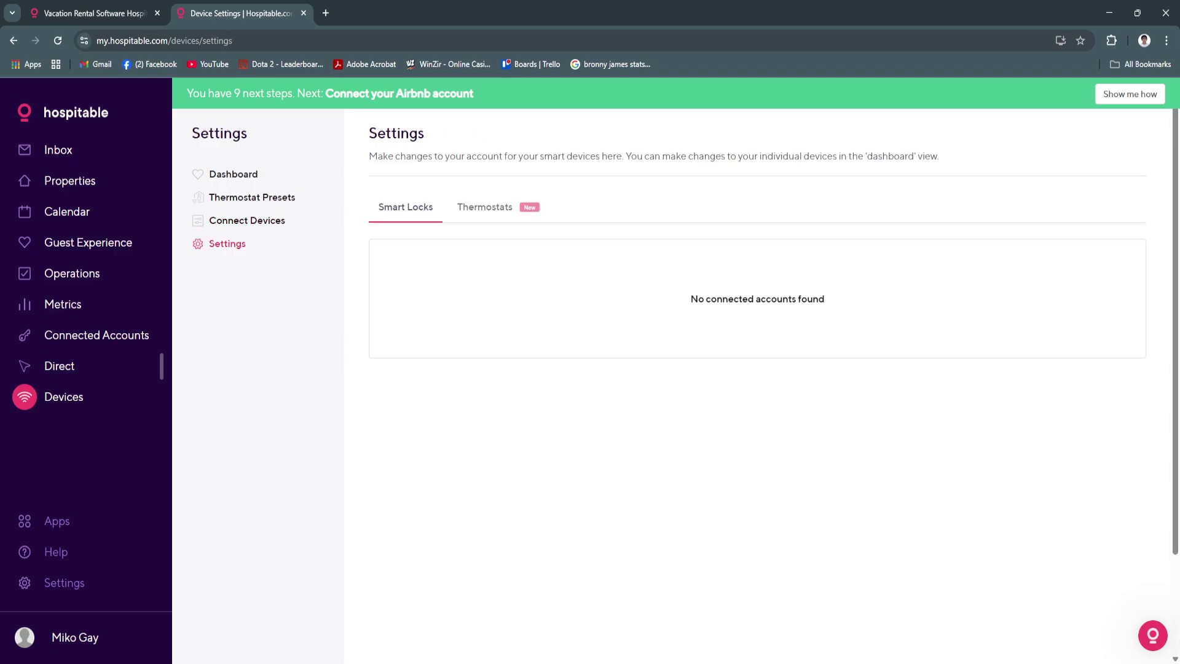
click(97, 335)
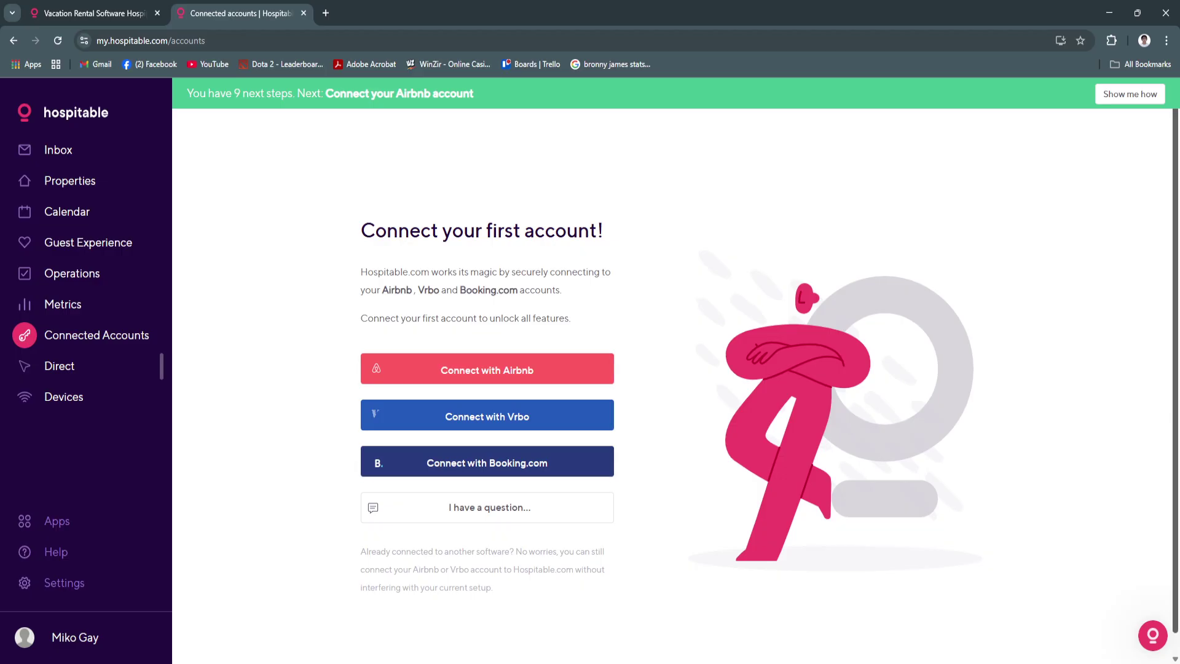
Go to the dashboard via the logo, visit the Inbox, and come back to the dashboard
scroll(676, 380, down, 1)
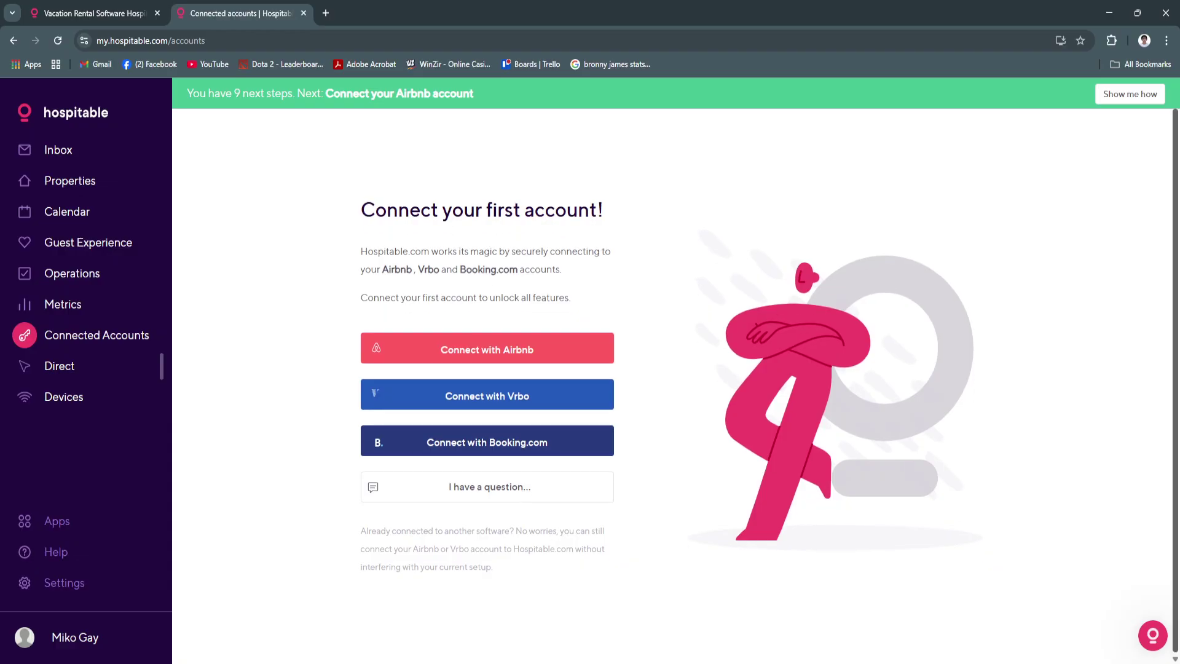
scroll(676, 381, up, 1)
click(67, 113)
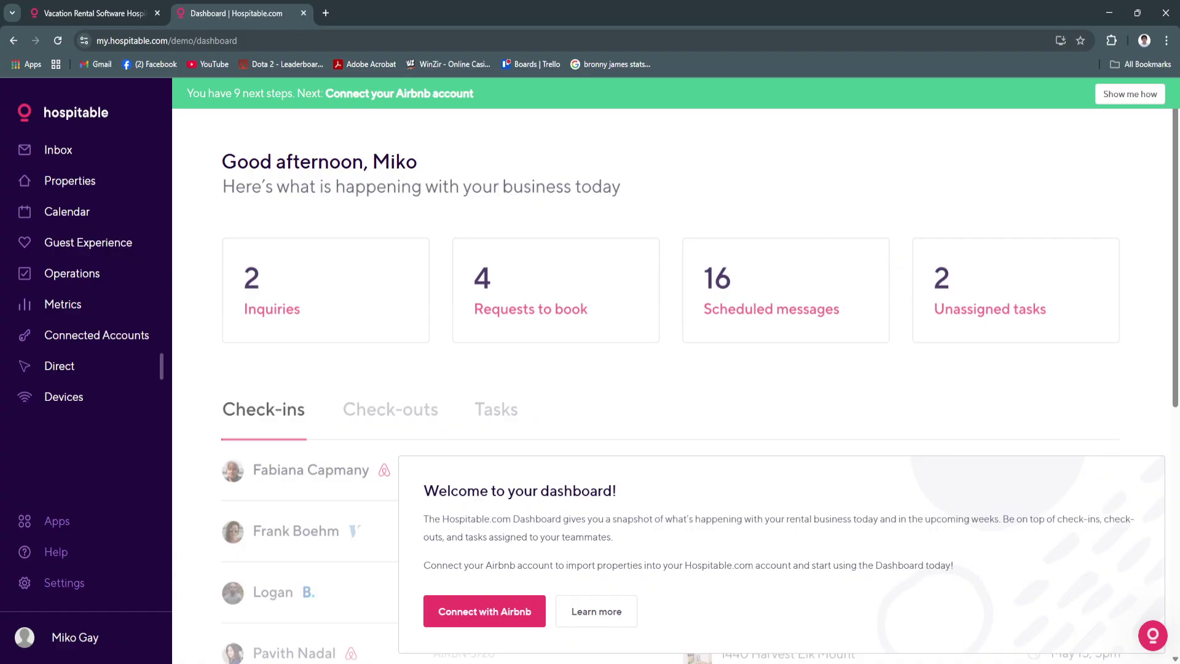
click(58, 150)
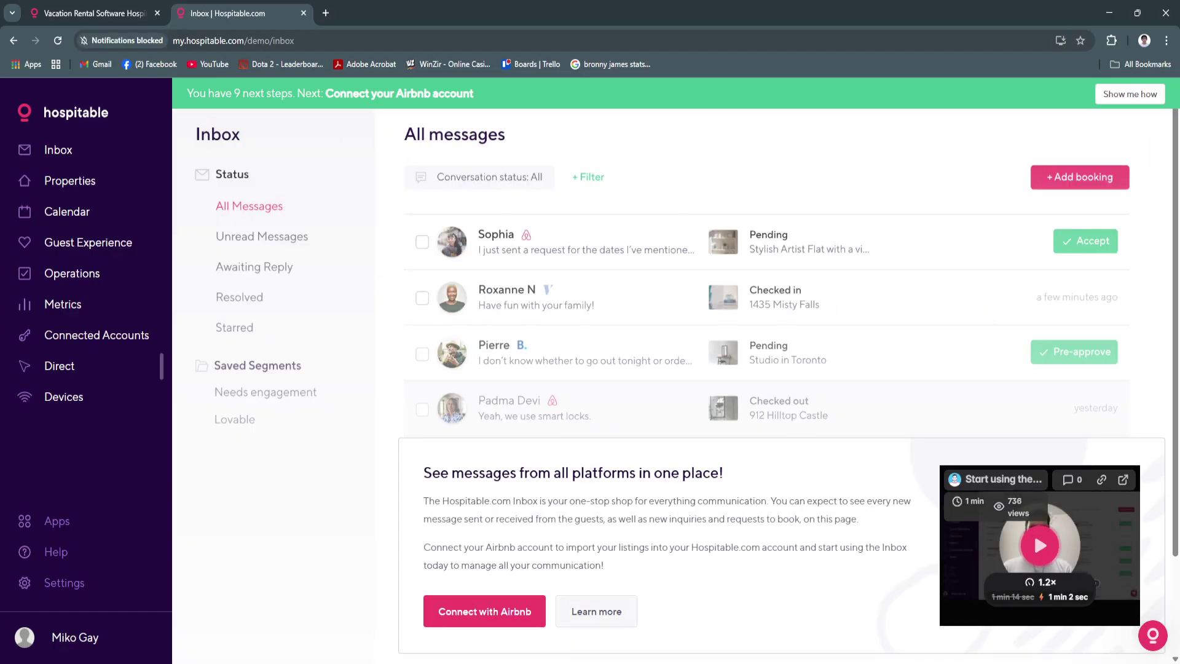
key(alt+Left)
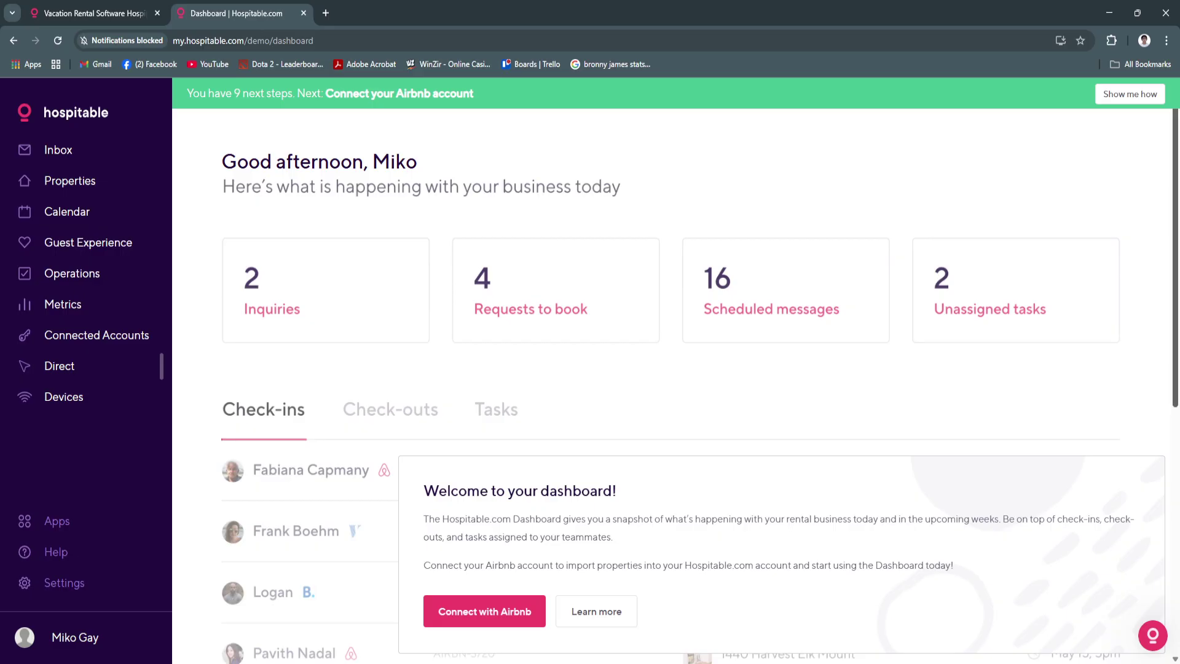
drag(193, 93, 288, 93)
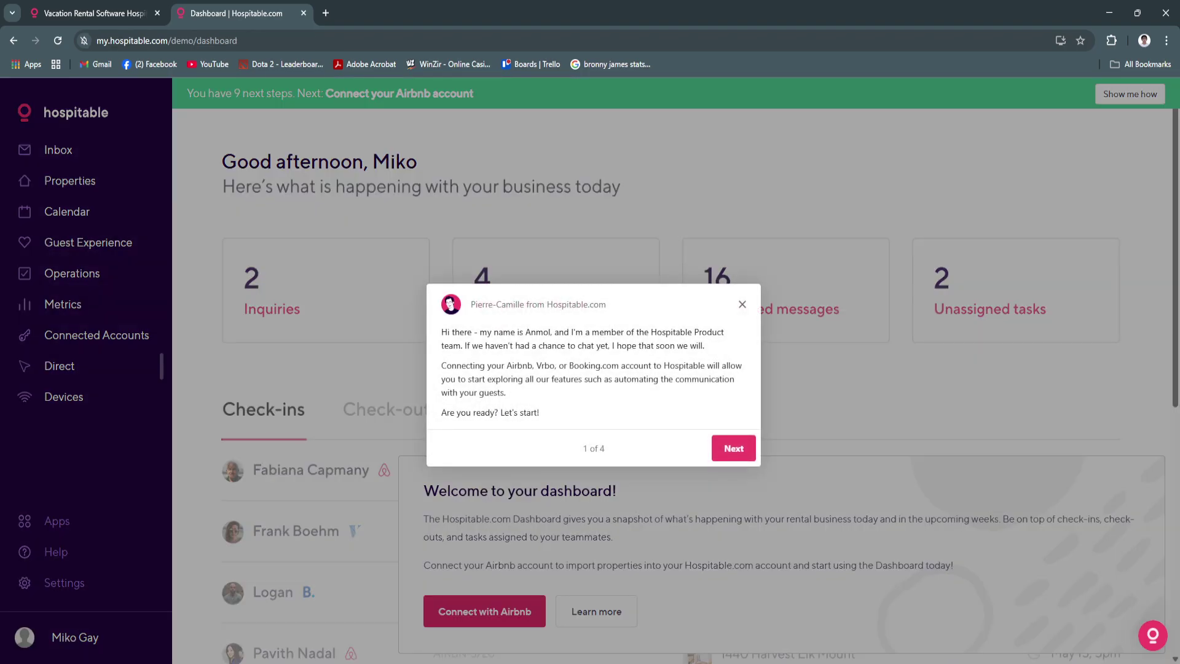
Advance the welcome walkthrough to step 2 of 4, about the Connected accounts page
key(Return)
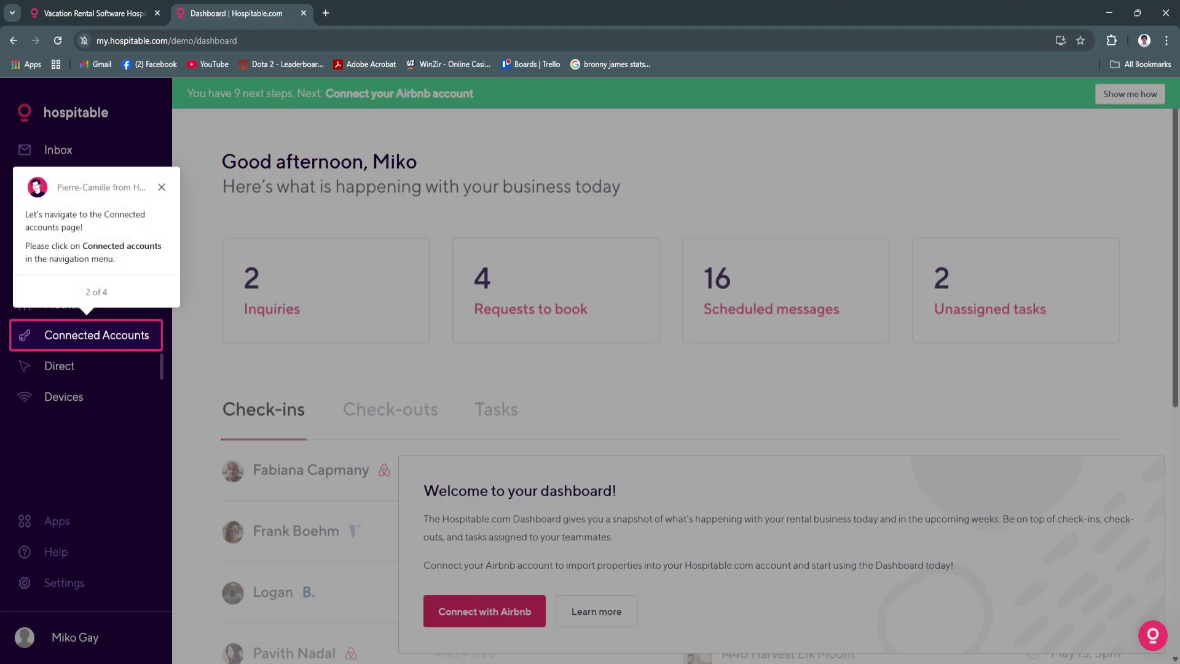